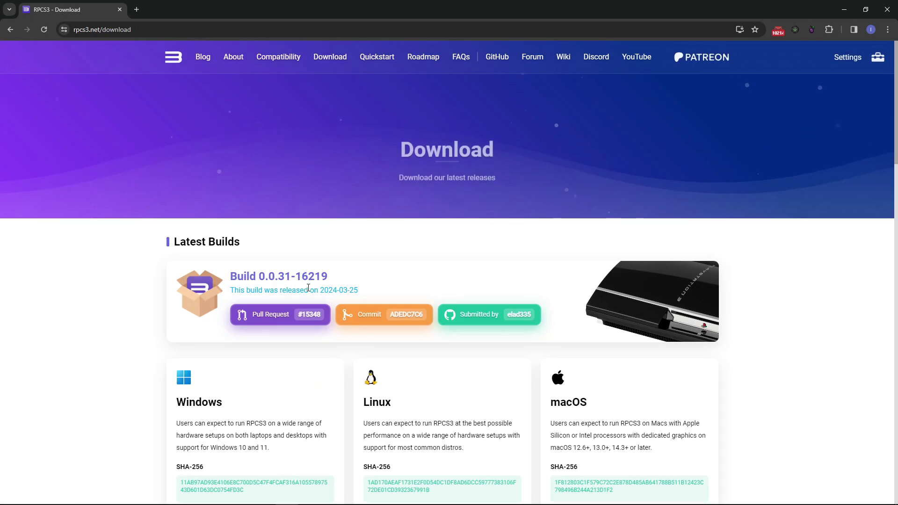
Step: Extract rpcs3-v0.0.31-16219-adedc7c6_win64.7z directly into the RPCS3 folder and permanently delete the archive
{"action": "scroll", "coordinate": [311, 290], "scroll_direction": "down", "scroll_amount": 5}
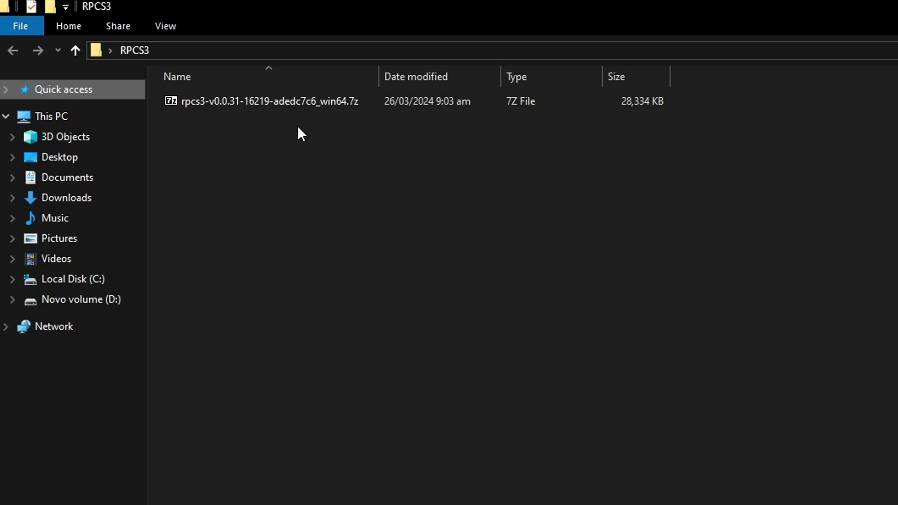
{"action": "left_click", "coordinate": [283, 101]}
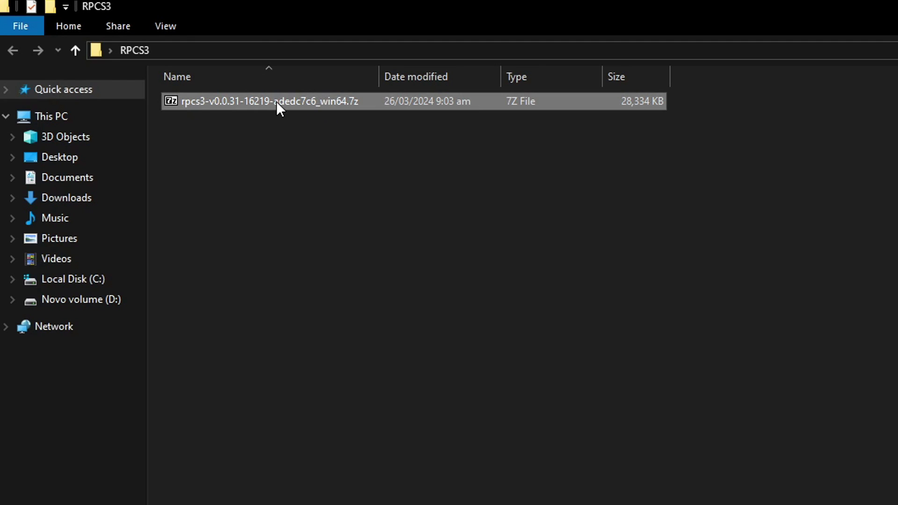
{"action": "right_click", "coordinate": [276, 101]}
{"action": "mouse_move", "coordinate": [345, 134]}
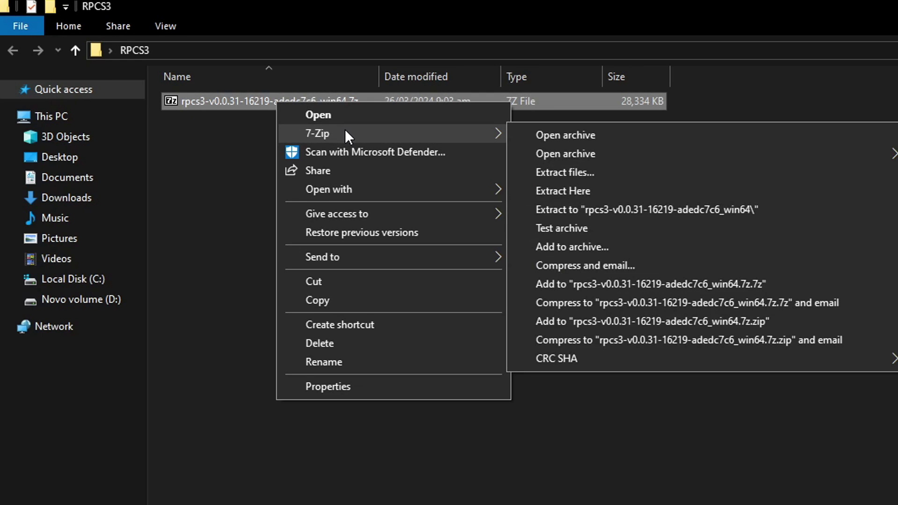
{"action": "left_click", "coordinate": [565, 194]}
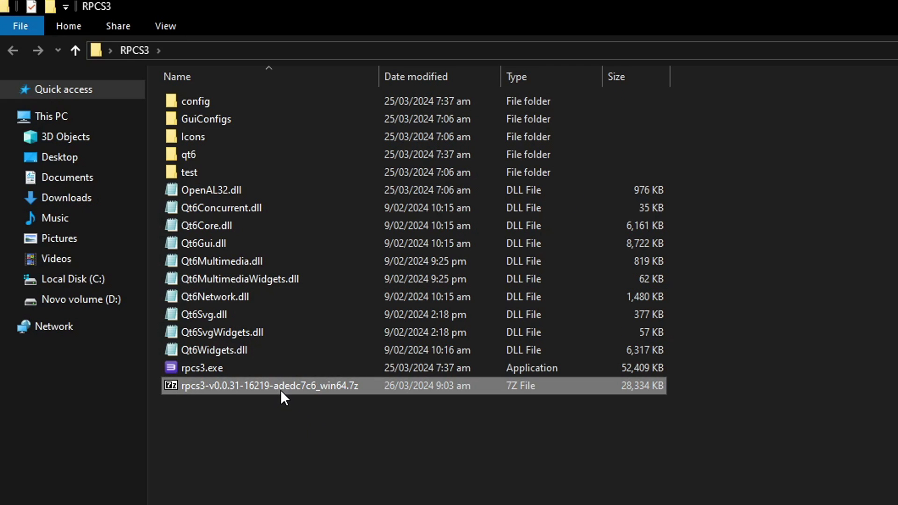
{"action": "key", "text": "shift+Delete"}
{"action": "key", "text": "Return"}
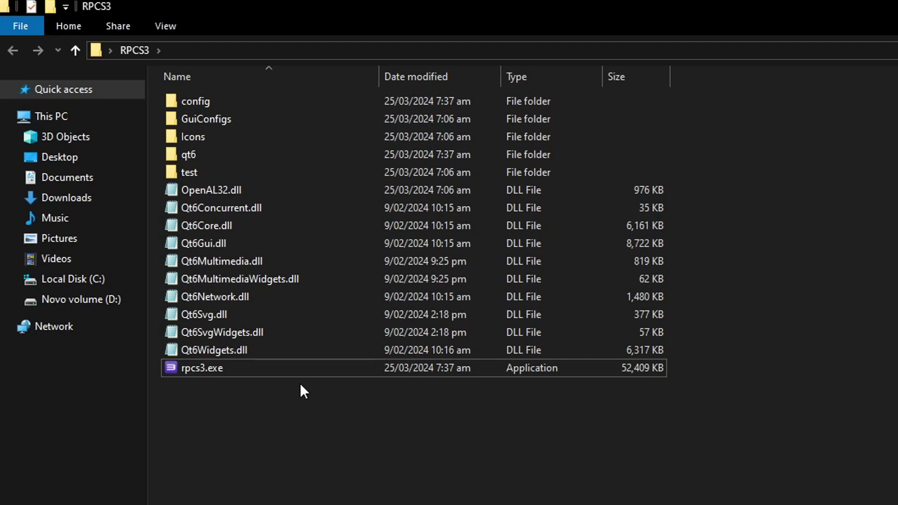
Step: Launch rpcs3.exe and complete its welcome dialog with the dark theme off, the Quickstart guide marked as read and the dialog set not to reappear
{"action": "left_click", "coordinate": [201, 366]}
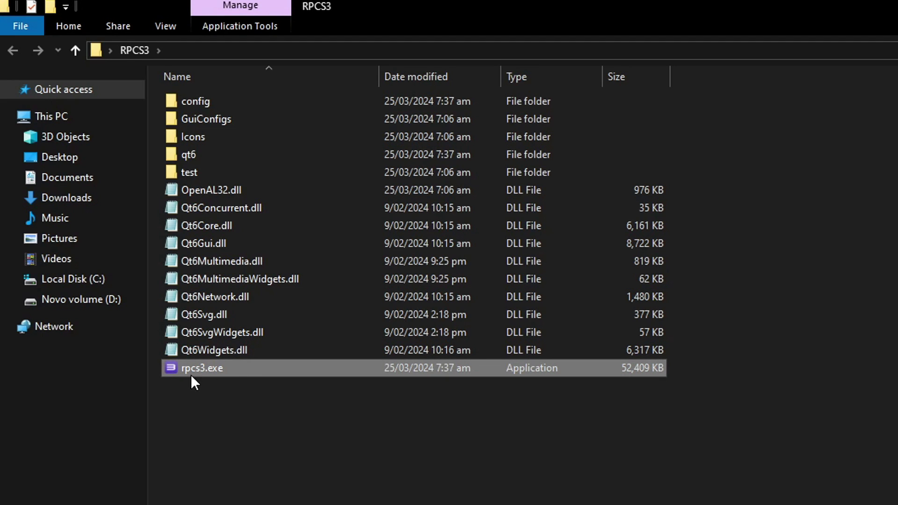
{"action": "double_click", "coordinate": [217, 368]}
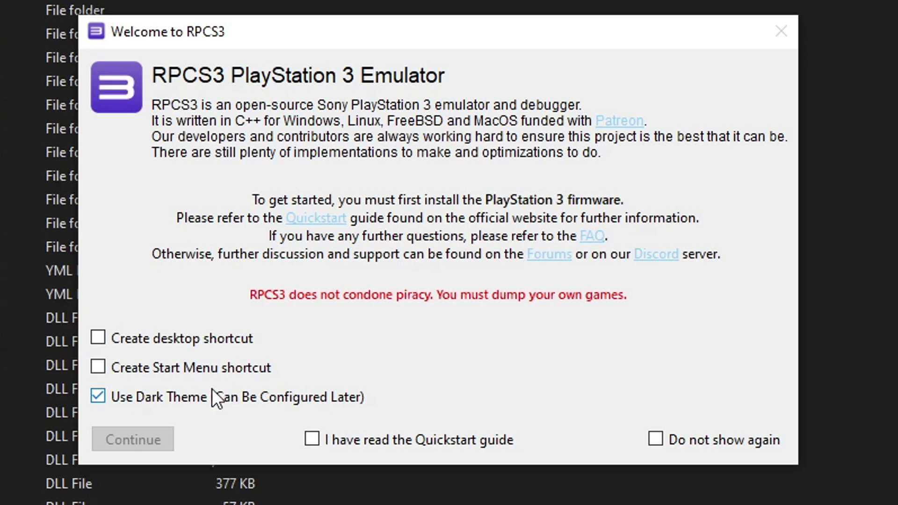
{"action": "left_click", "coordinate": [169, 400]}
{"action": "left_click", "coordinate": [314, 441]}
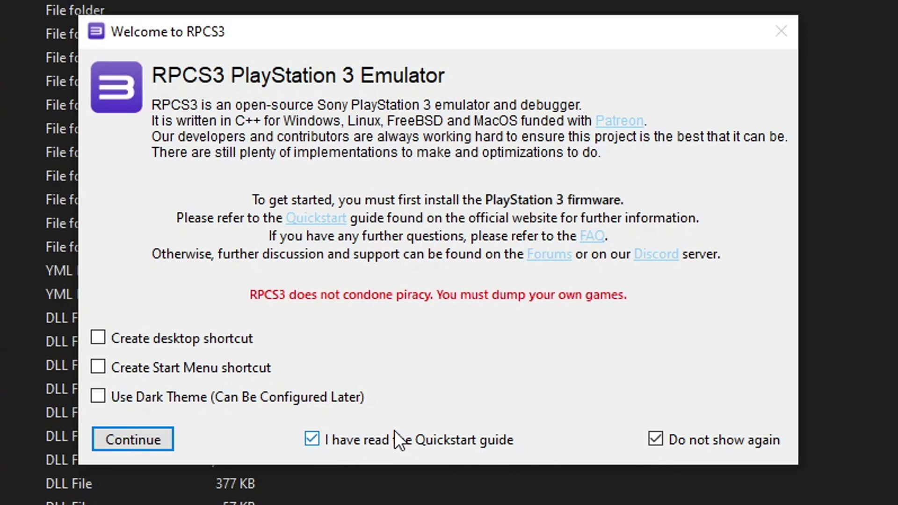
{"action": "left_click", "coordinate": [155, 443]}
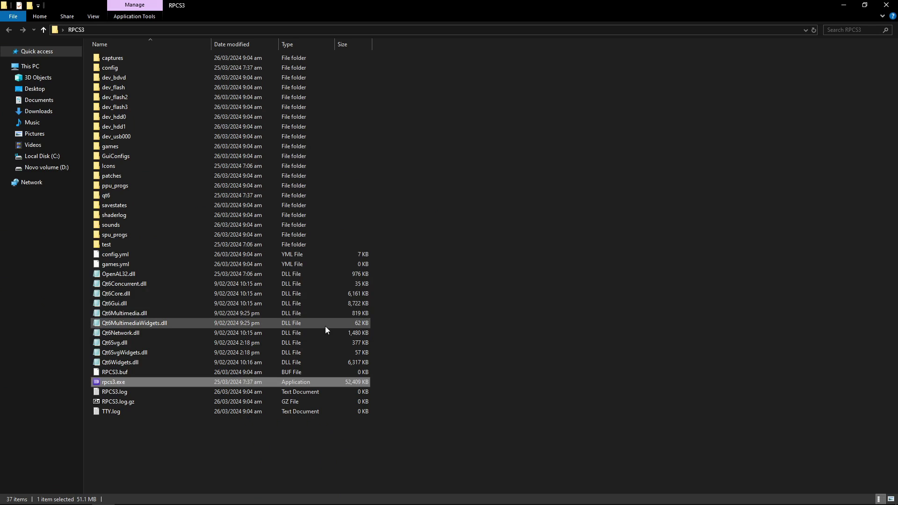
{"action": "left_click", "coordinate": [731, 68]}
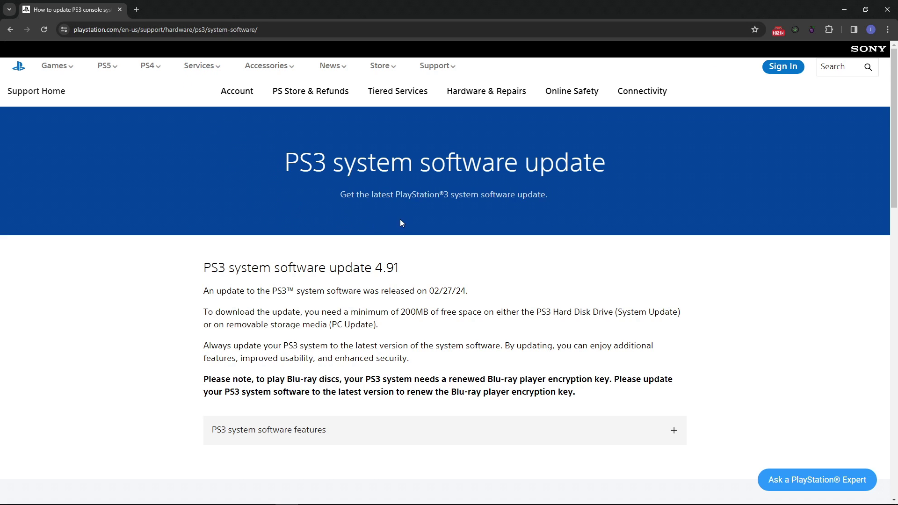
Step: Download the PS3 update file from the "Update using a computer" section of the PlayStation support page into the RPCS3 folder
{"action": "scroll", "coordinate": [400, 222], "scroll_direction": "down", "scroll_amount": 6}
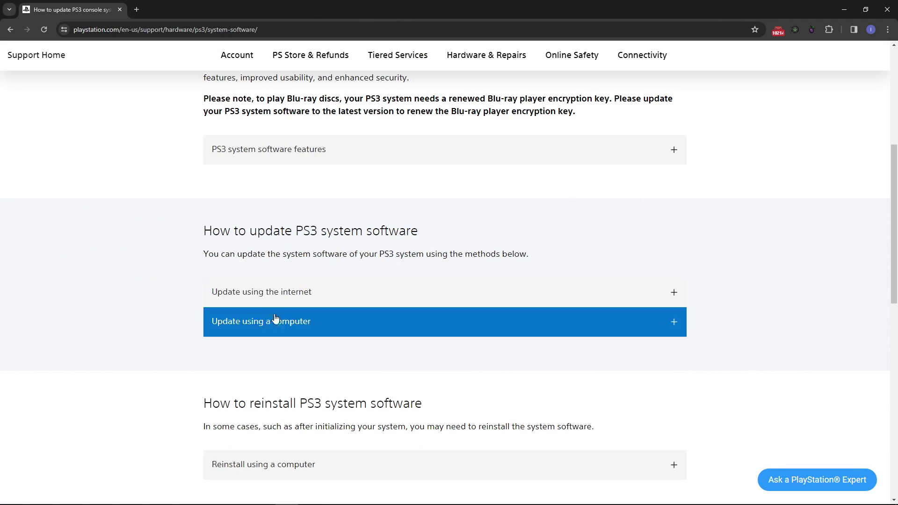
{"action": "left_click", "coordinate": [270, 329]}
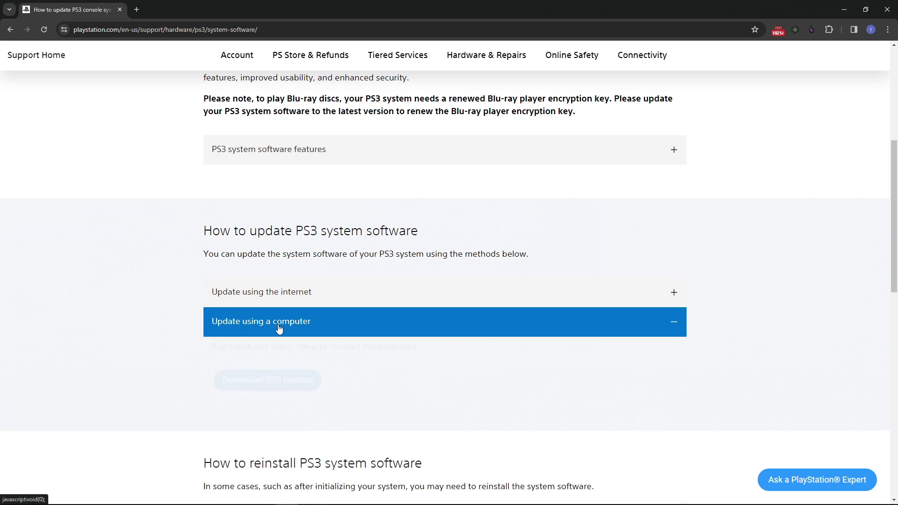
{"action": "scroll", "coordinate": [280, 322], "scroll_direction": "down", "scroll_amount": 2}
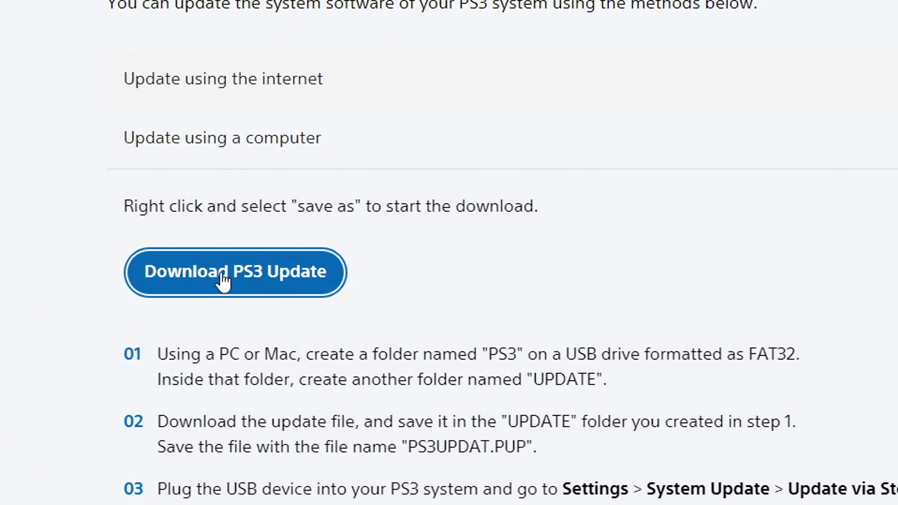
{"action": "right_click", "coordinate": [235, 279]}
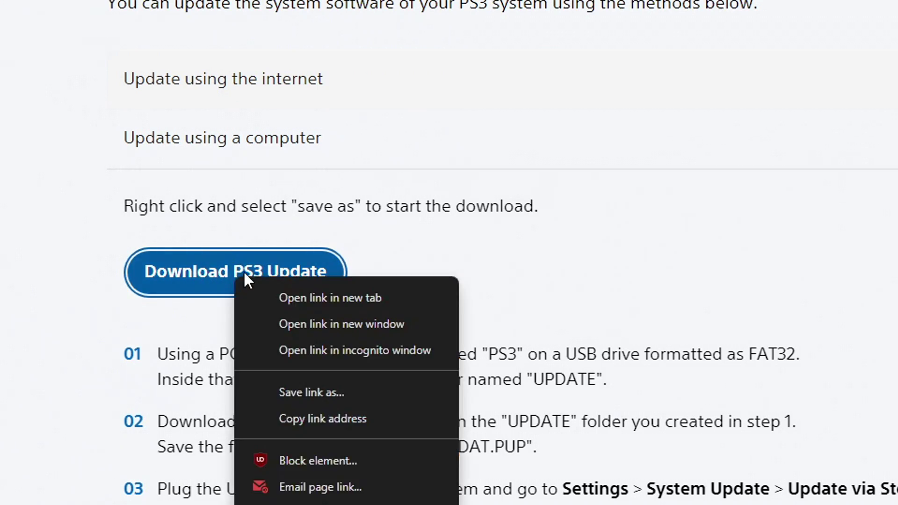
{"action": "left_click", "coordinate": [332, 418]}
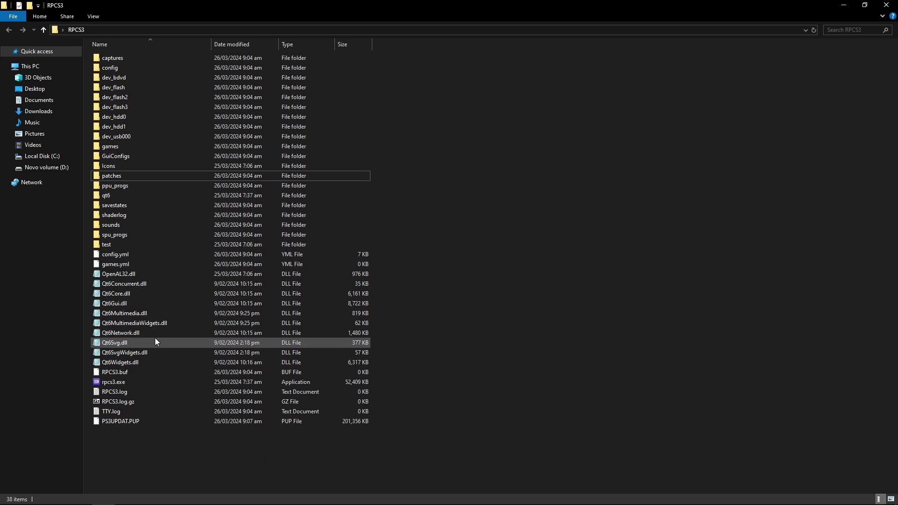
Step: Switch to RPCS3 and install the firmware from PS3UPDAT.PUP, dismissing the completion notice so it does not show again
{"action": "left_click", "coordinate": [106, 422]}
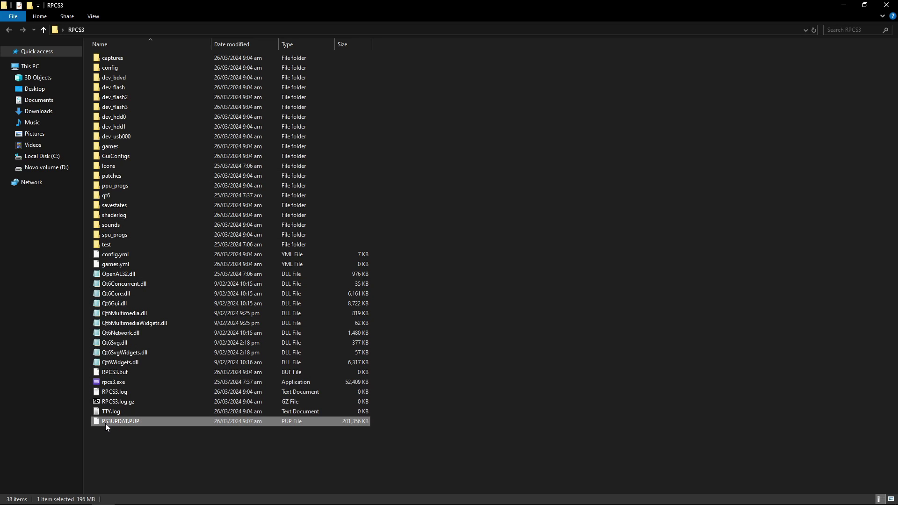
{"action": "left_click", "coordinate": [436, 366]}
{"action": "mouse_move", "coordinate": [452, 503]}
{"action": "left_click", "coordinate": [401, 495]}
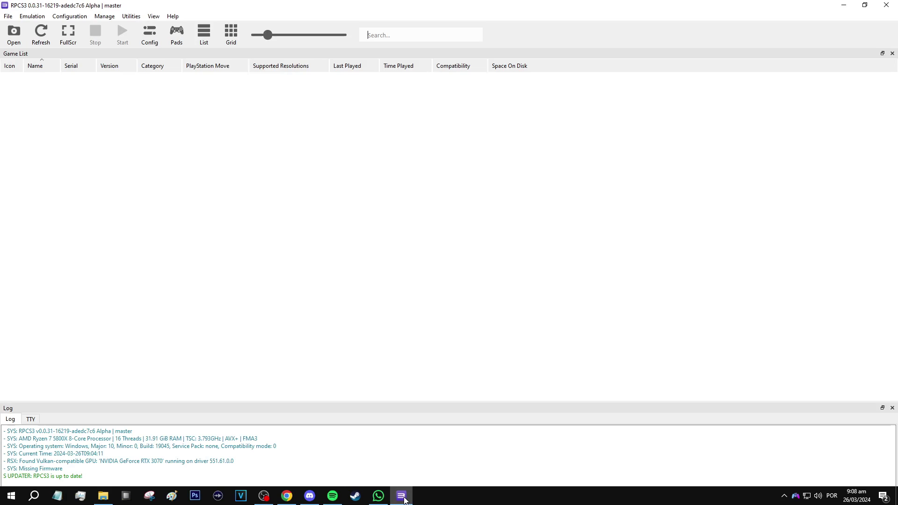
{"action": "left_click", "coordinate": [8, 17]}
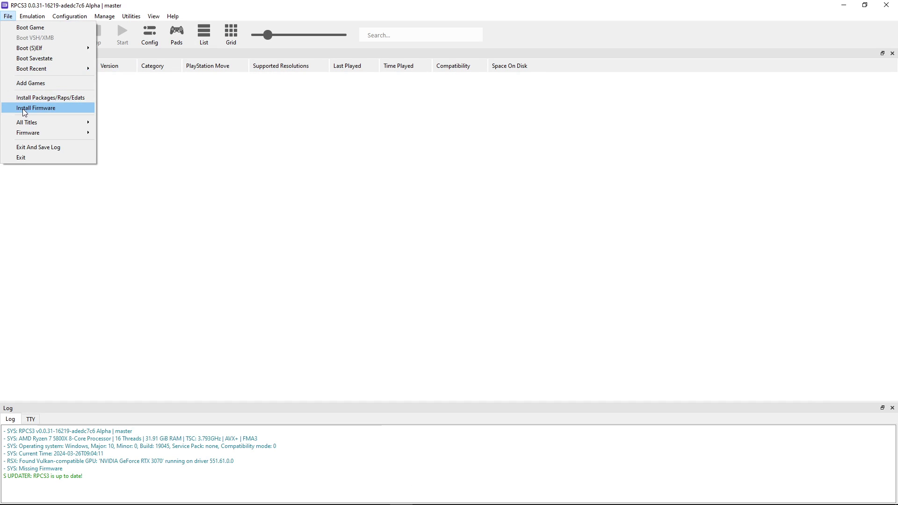
{"action": "left_click", "coordinate": [46, 109]}
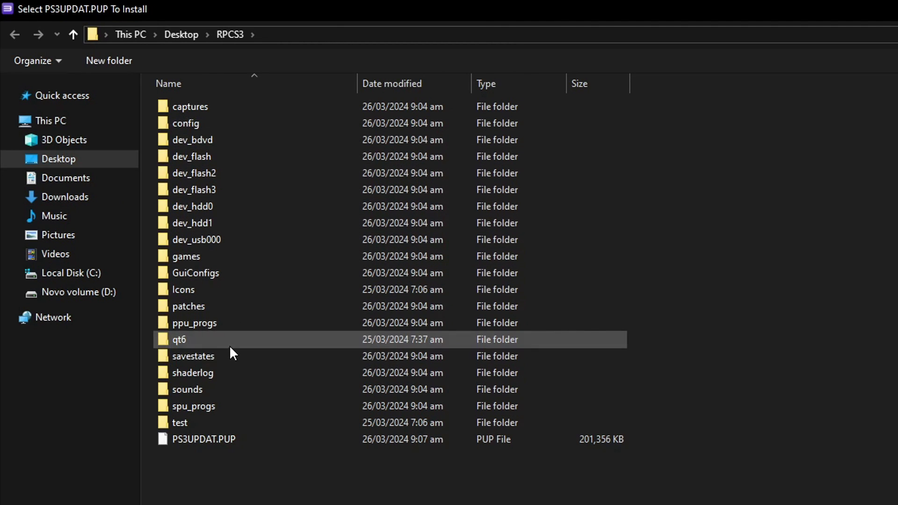
{"action": "left_click", "coordinate": [199, 440]}
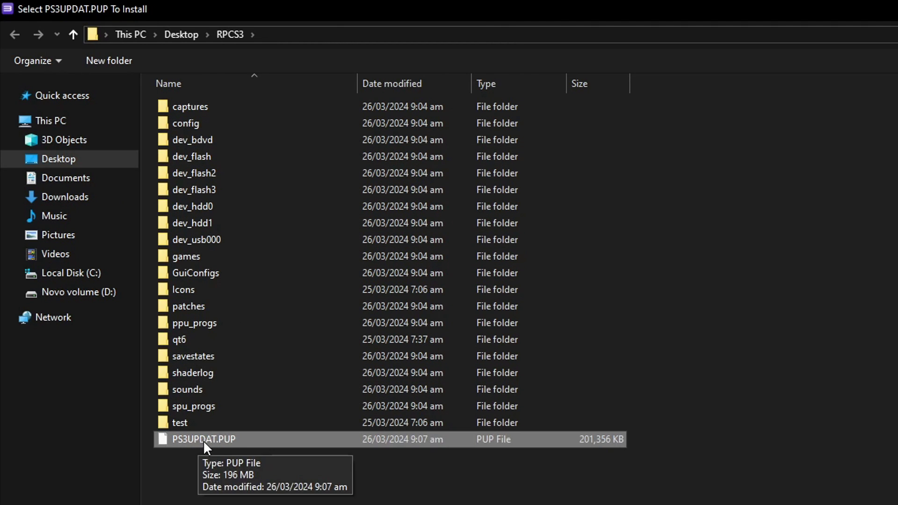
{"action": "double_click", "coordinate": [231, 439]}
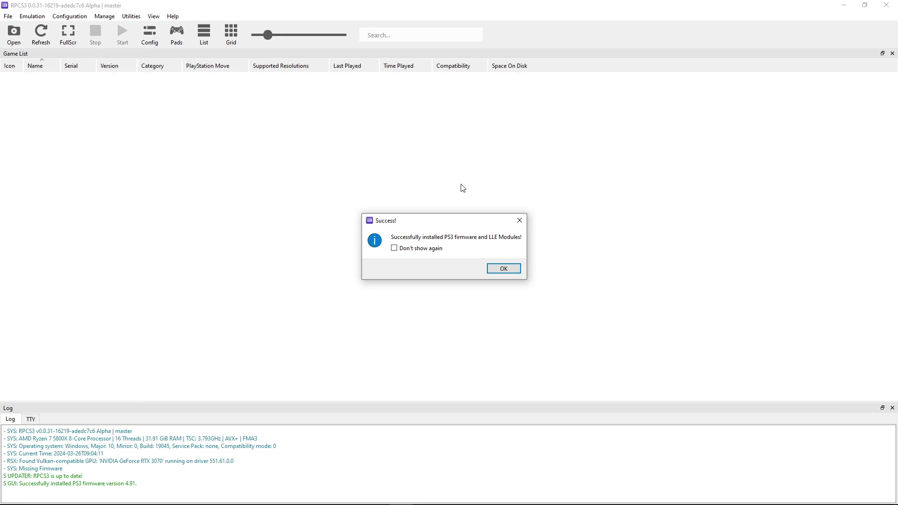
{"action": "left_click", "coordinate": [394, 248]}
{"action": "left_click", "coordinate": [501, 268]}
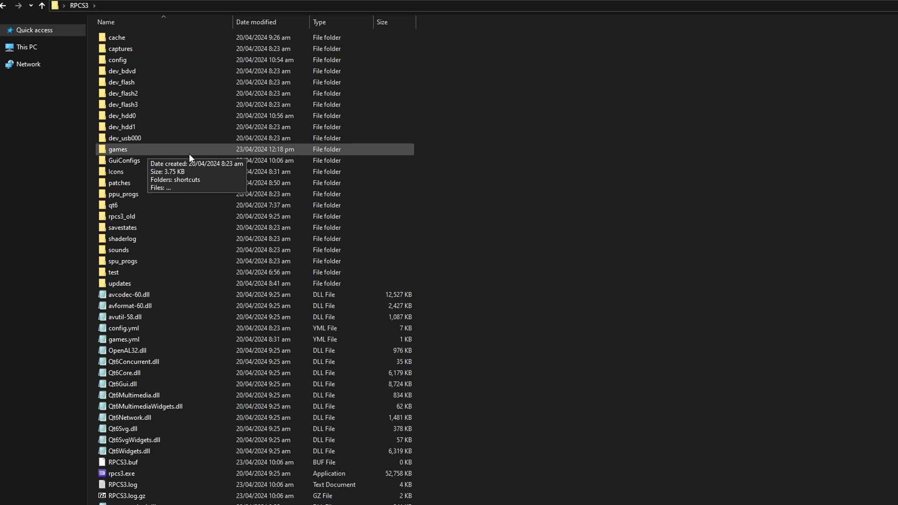
Step: Install the Daytona USA PKG and RAP files from the games folder in RPCS3, without adding desktop or Start menu shortcuts
{"action": "double_click", "coordinate": [142, 150]}
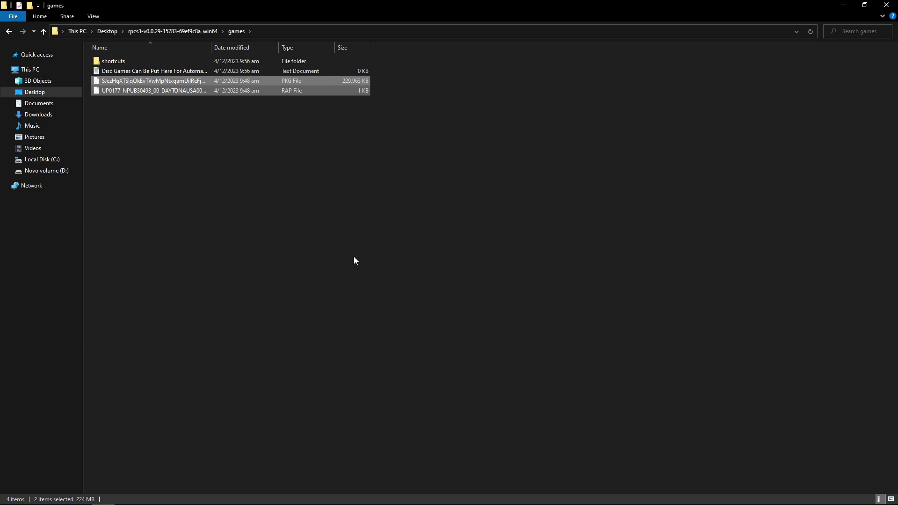
{"action": "mouse_move", "coordinate": [422, 502]}
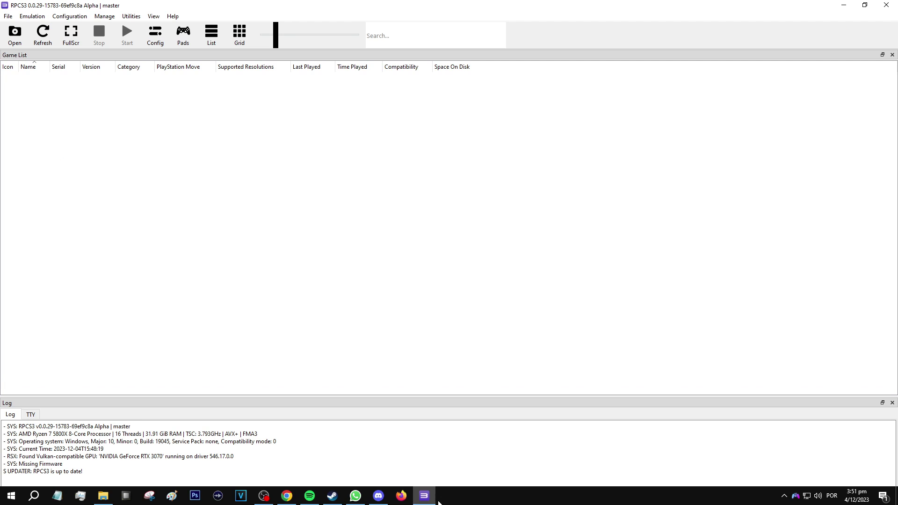
{"action": "left_click", "coordinate": [11, 16]}
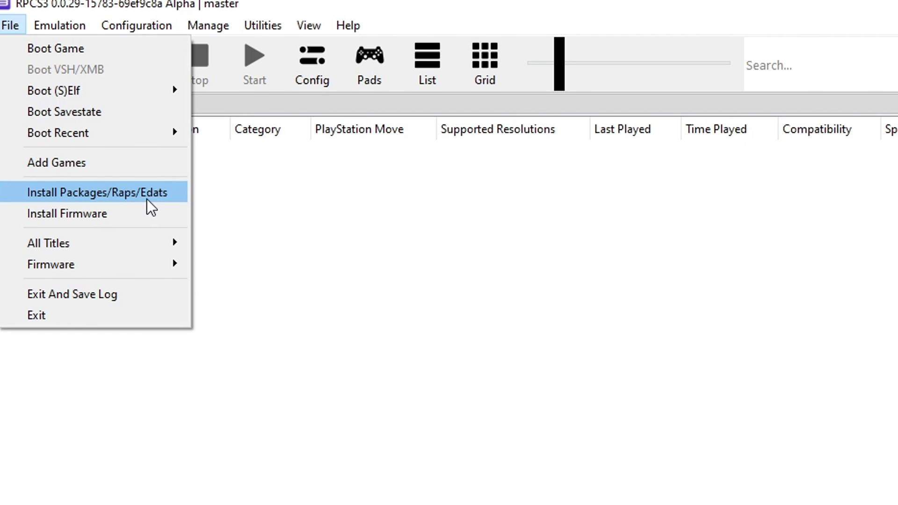
{"action": "left_click", "coordinate": [100, 195]}
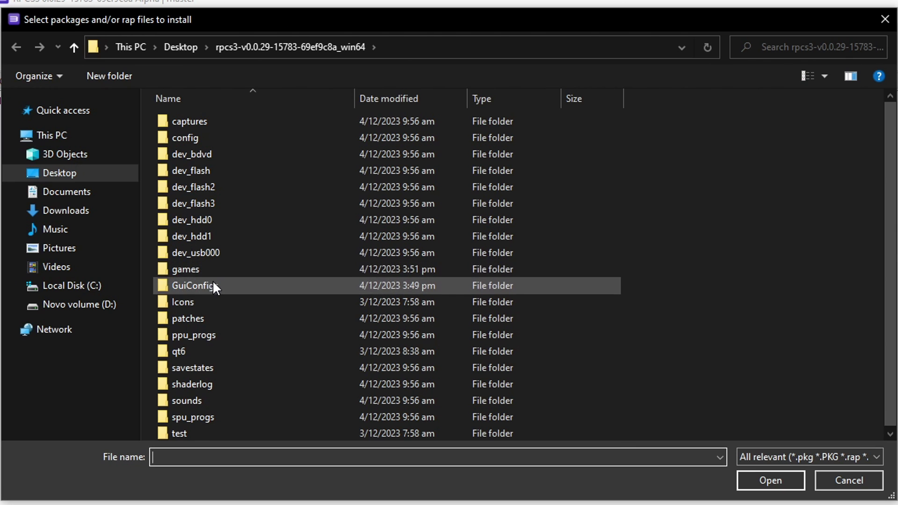
{"action": "double_click", "coordinate": [206, 270]}
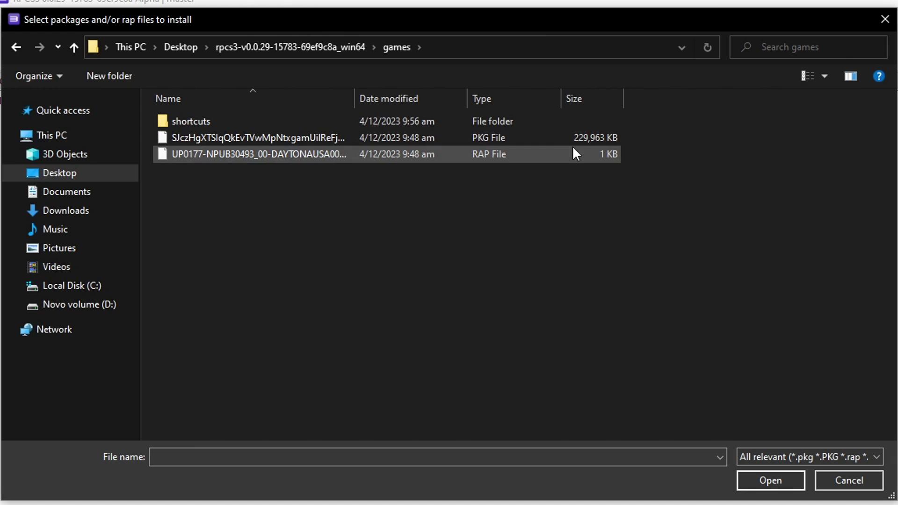
{"action": "left_click_drag", "start_coordinate": [352, 196], "coordinate": [295, 137]}
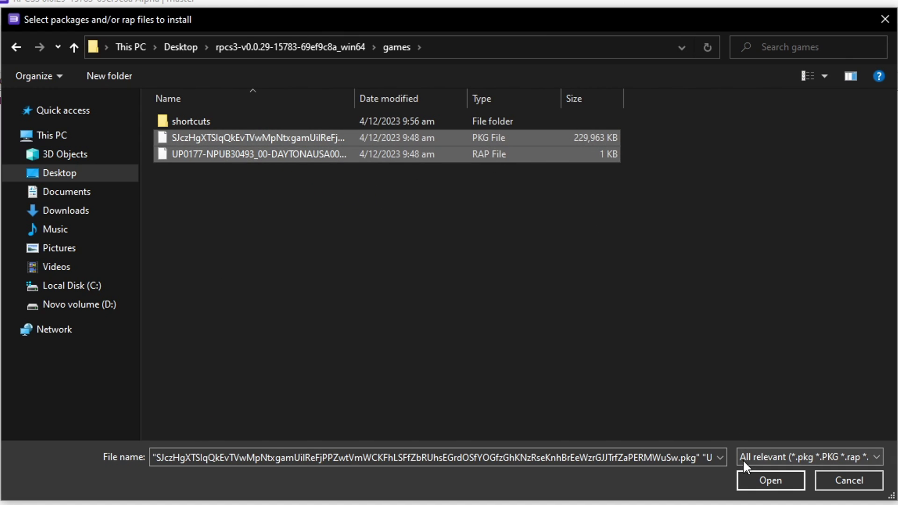
{"action": "left_click", "coordinate": [770, 480]}
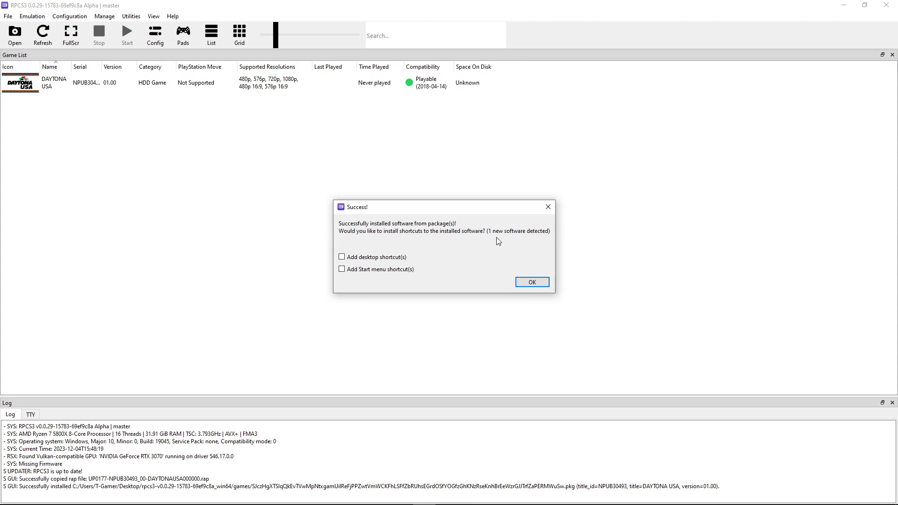
{"action": "left_click", "coordinate": [527, 283]}
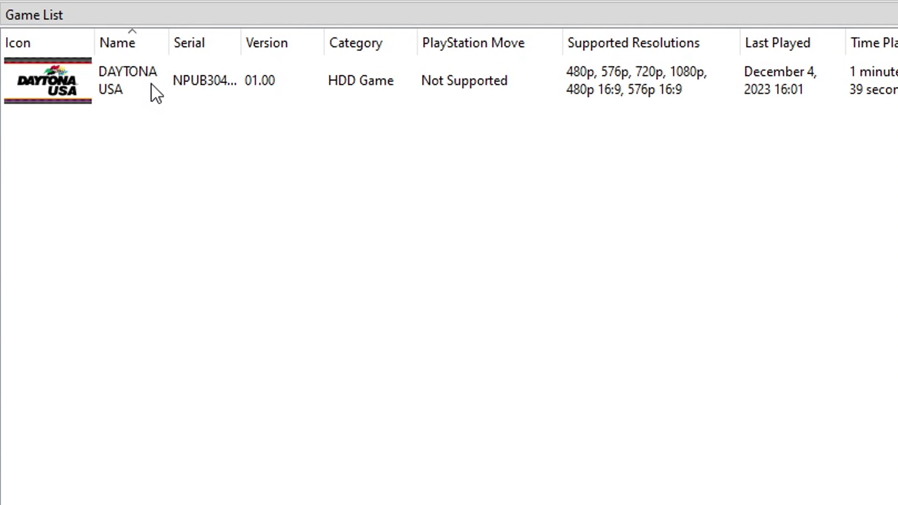
Step: Open a custom configuration for DAYTONA USA and set its GPU frame limit to PS3 Native
{"action": "right_click", "coordinate": [153, 82]}
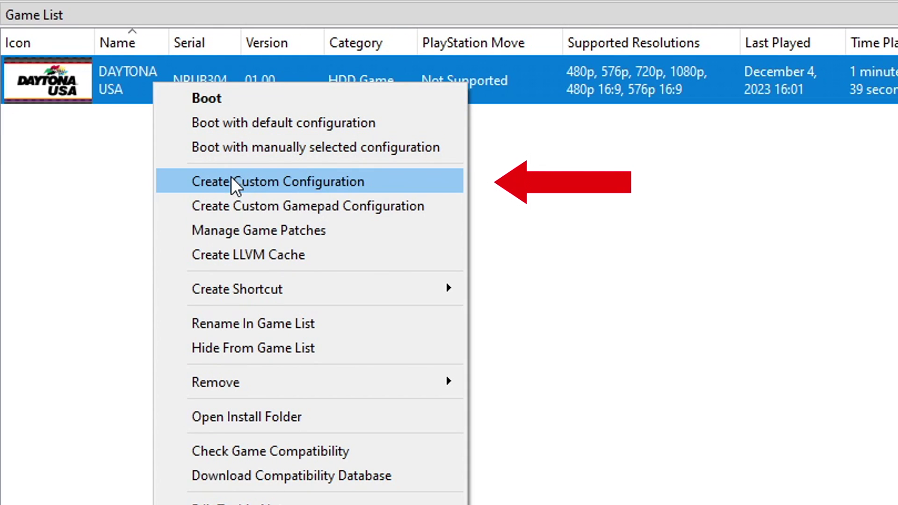
{"action": "left_click", "coordinate": [231, 178]}
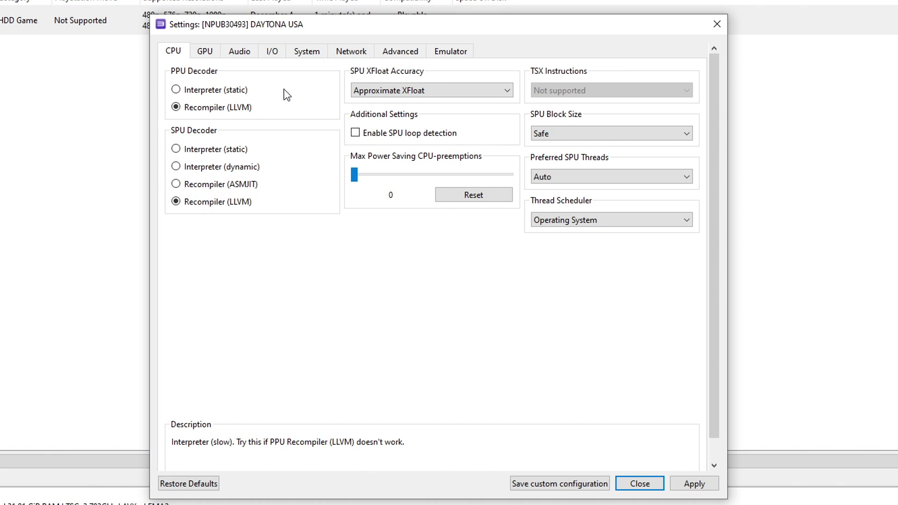
{"action": "left_click", "coordinate": [205, 51]}
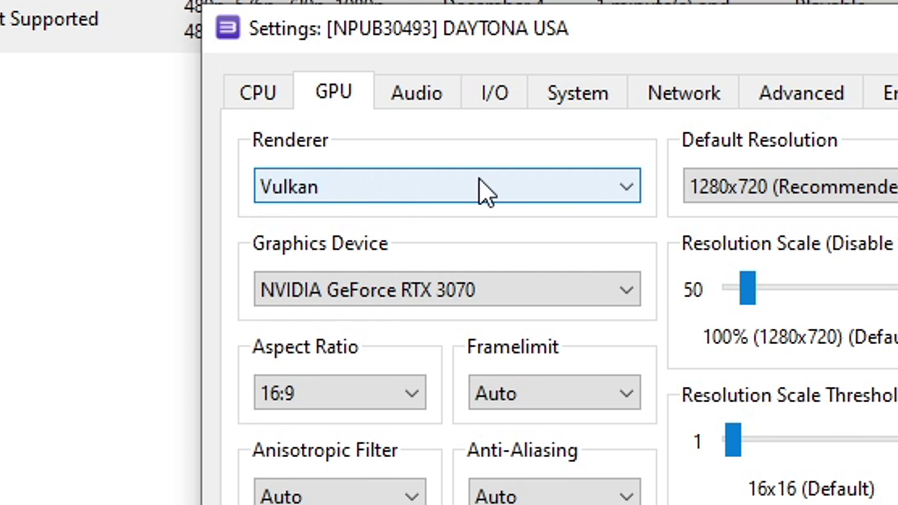
{"action": "left_click", "coordinate": [531, 397]}
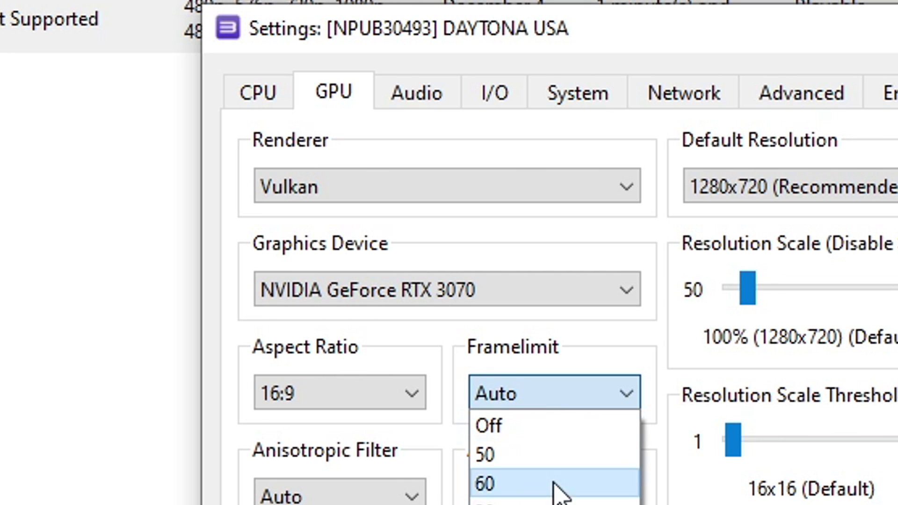
{"action": "left_click", "coordinate": [554, 503]}
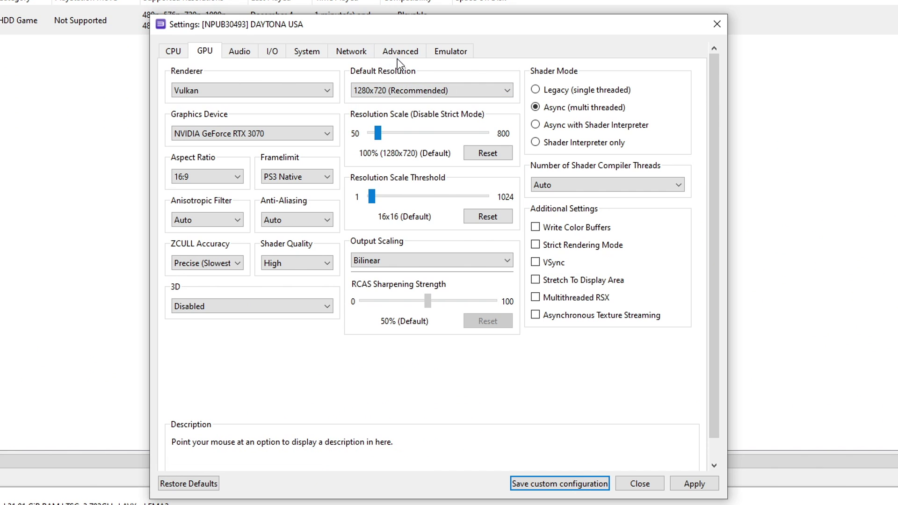
Step: Enable Disable Vertex Cache in the advanced GPU options for DAYTONA USA, and save the custom configuration
{"action": "left_click", "coordinate": [399, 51]}
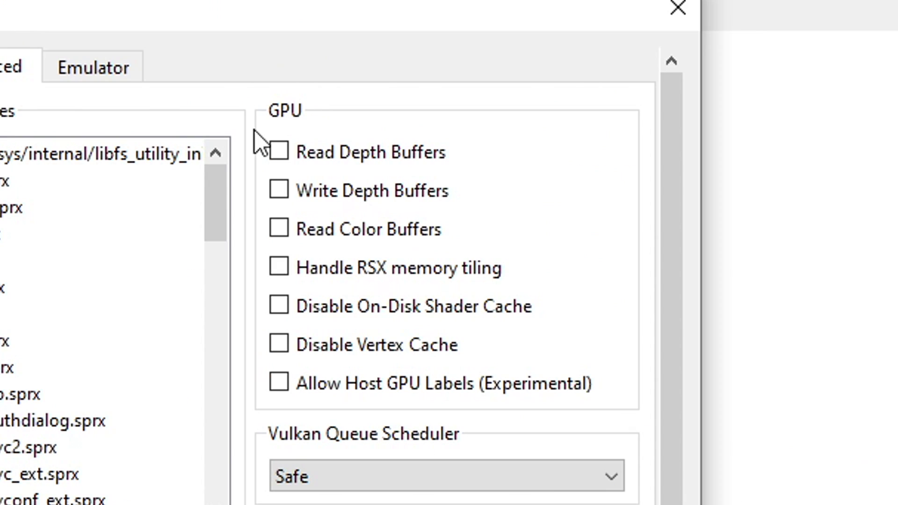
{"action": "left_click", "coordinate": [295, 351]}
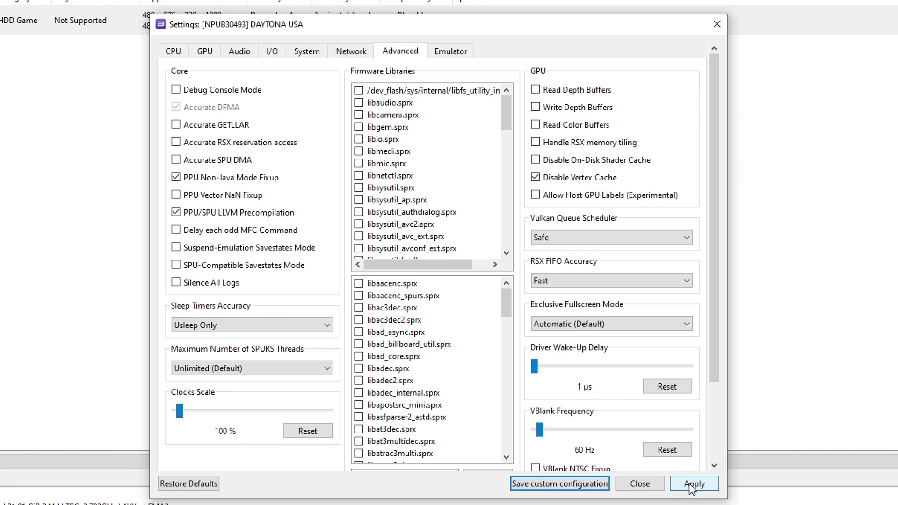
{"action": "left_click", "coordinate": [693, 483]}
{"action": "left_click", "coordinate": [546, 484]}
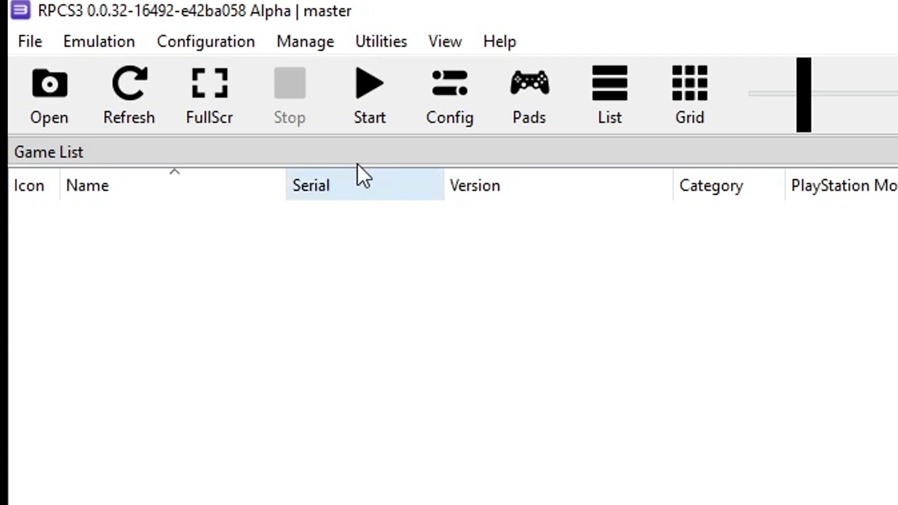
Step: Start creating an RPCN account on the Official RPCN Server with the username DinoCrisisRemake
{"action": "left_click", "coordinate": [200, 46]}
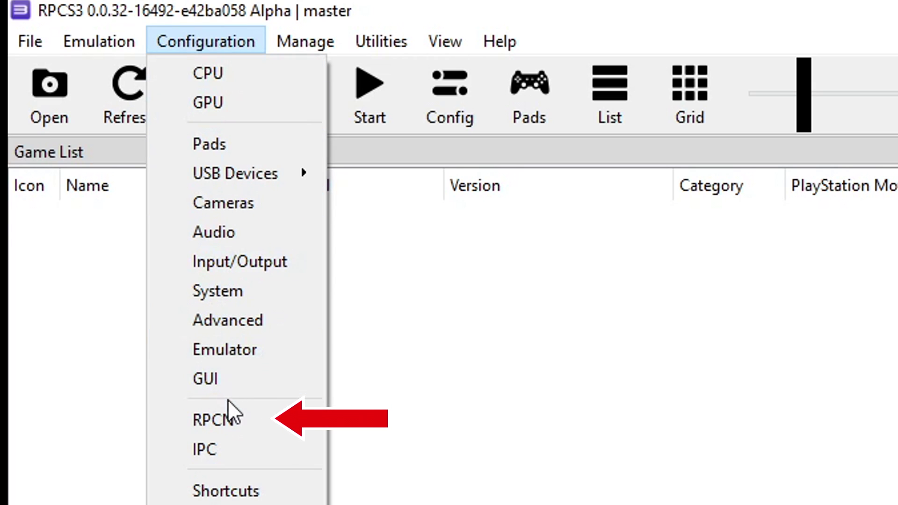
{"action": "left_click", "coordinate": [251, 420]}
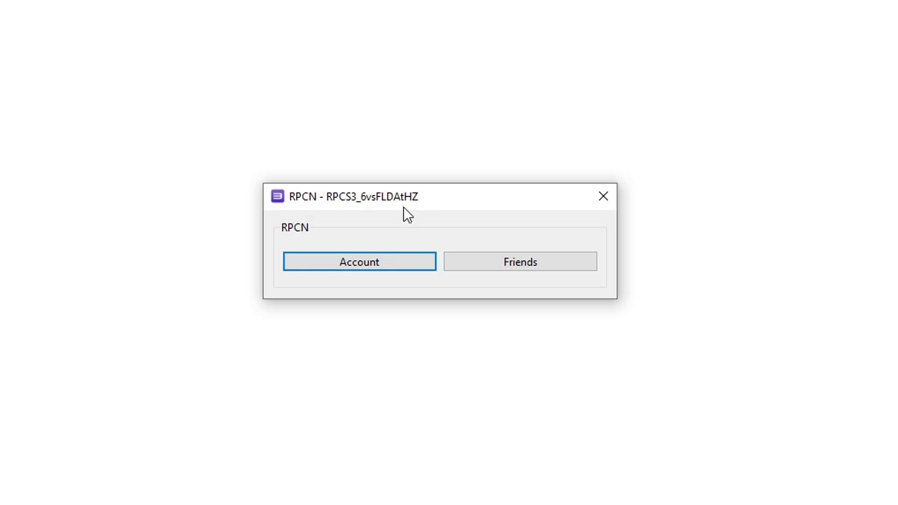
{"action": "left_click", "coordinate": [360, 264]}
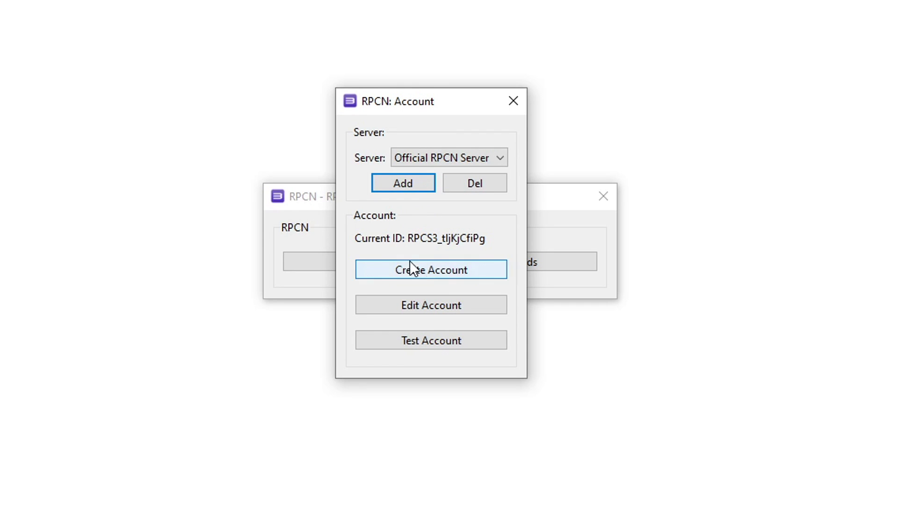
{"action": "left_click", "coordinate": [435, 273]}
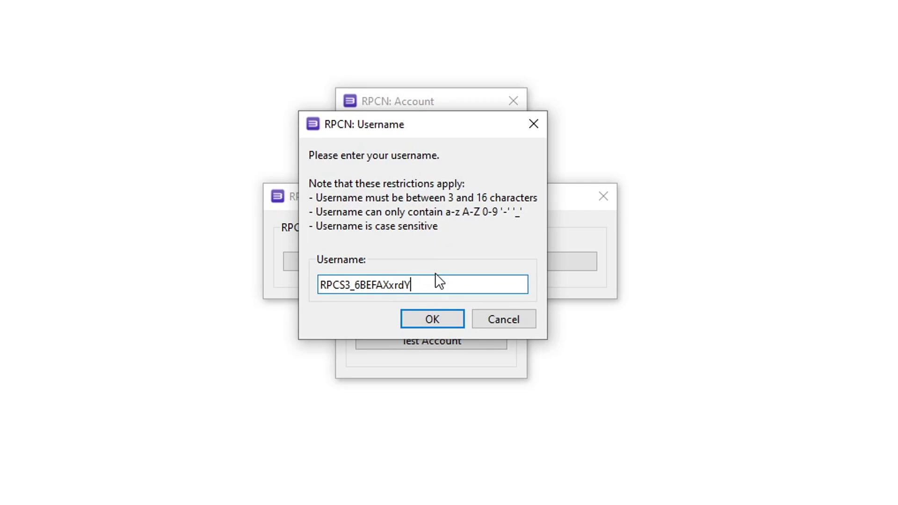
{"action": "left_click_drag", "start_coordinate": [419, 280], "coordinate": [268, 263]}
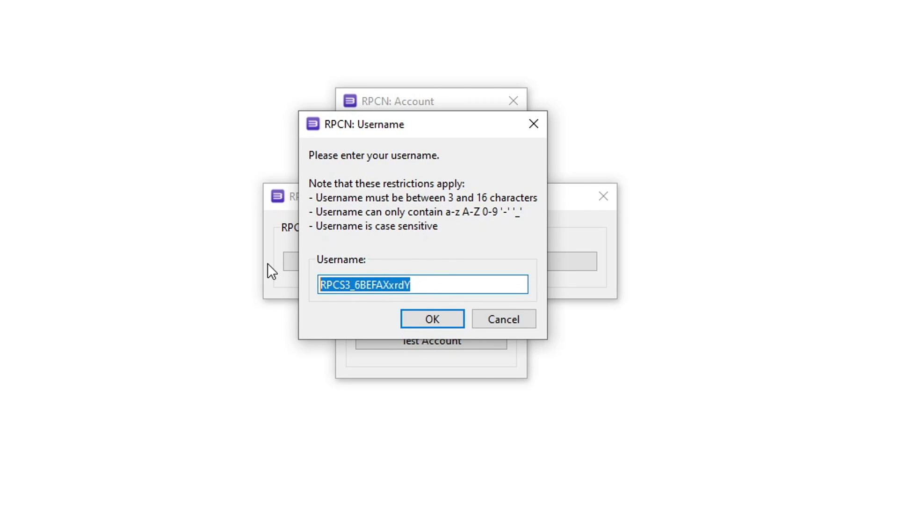
{"action": "type", "text": "DinoCr"}
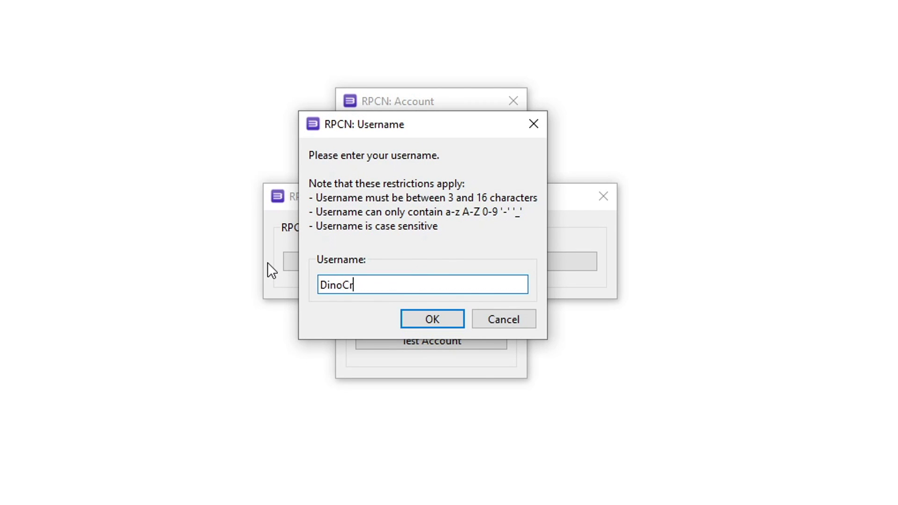
{"action": "type", "text": "isisRemake"}
{"action": "left_click", "coordinate": [433, 322]}
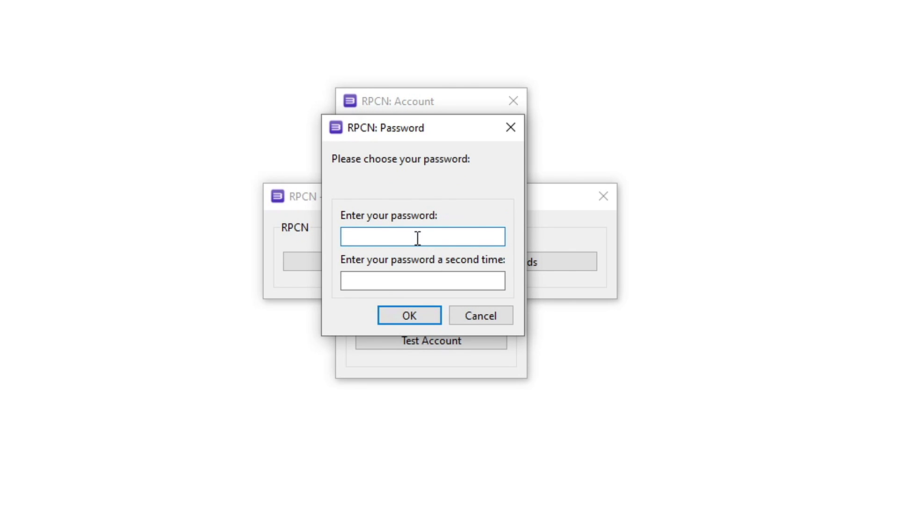
Step: Choose the RPCN account password, enter it in both password fields and confirm it
{"action": "type", "text": "•••••••••••"}
{"action": "key", "text": "Tab"}
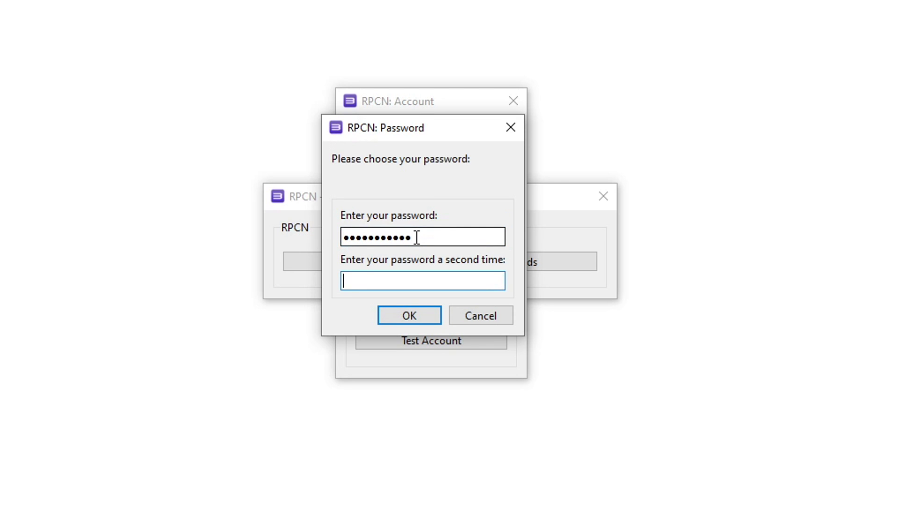
{"action": "type", "text": "•••••••••••"}
{"action": "left_click", "coordinate": [411, 315]}
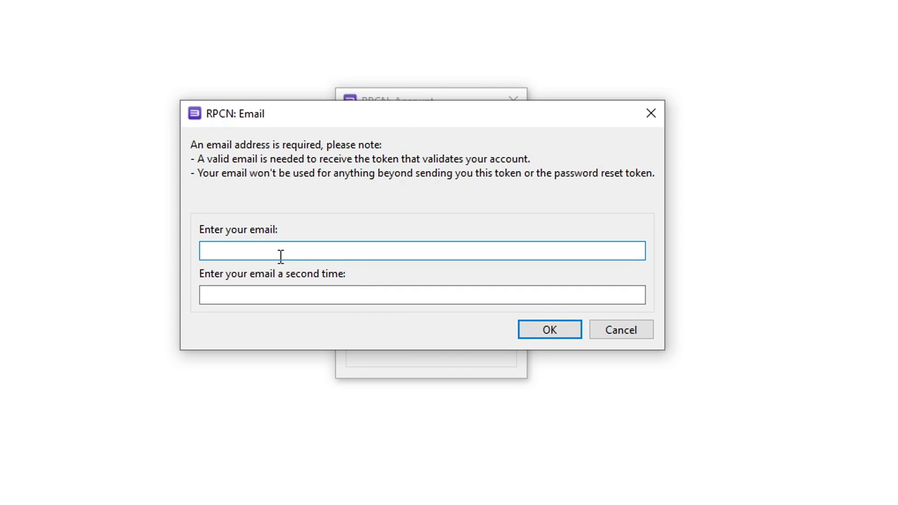
Step: Fill in the RPCN account's email address in both email fields
{"action": "type", "text": "YourEmail@gmail.com"}
{"action": "key", "text": "Tab"}
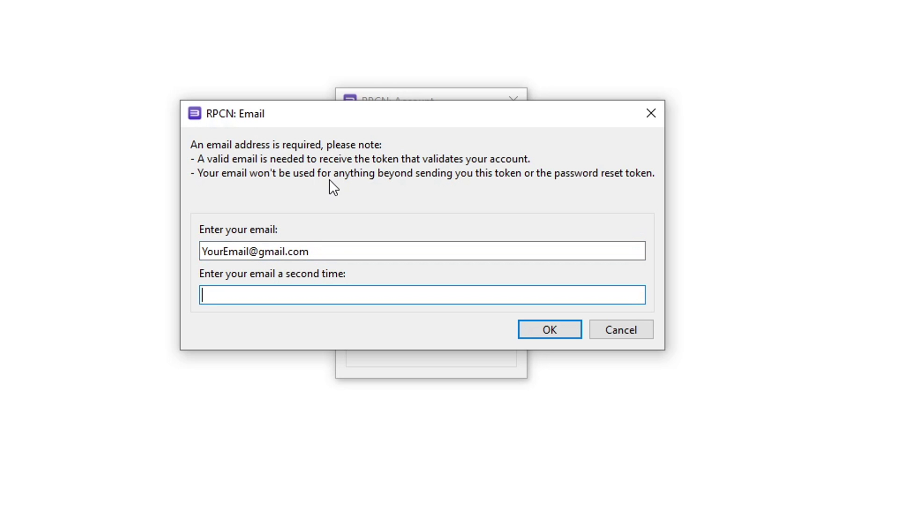
{"action": "type", "text": "YourEmail@gmaiol"}
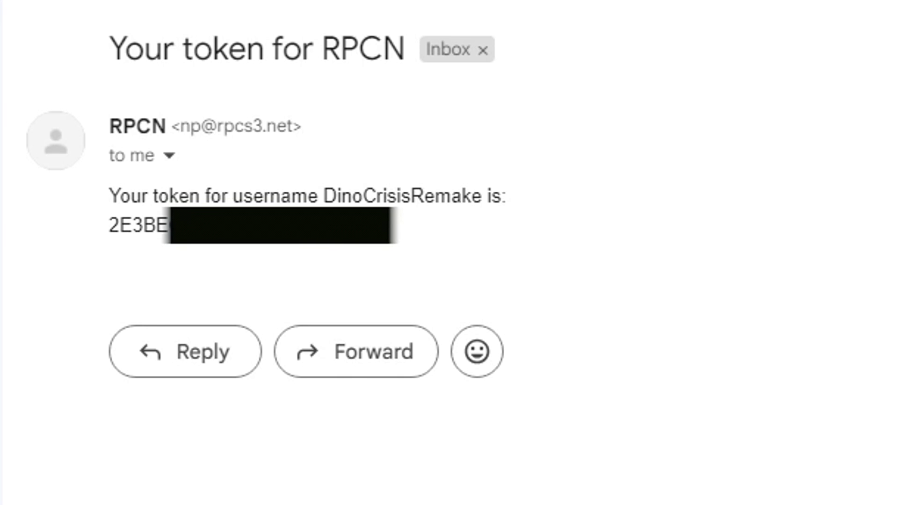
Step: Copy the RPCN token from the received email and submit it in the account creation token field
{"action": "left_click_drag", "start_coordinate": [386, 226], "coordinate": [105, 233]}
{"action": "right_click", "coordinate": [169, 233]}
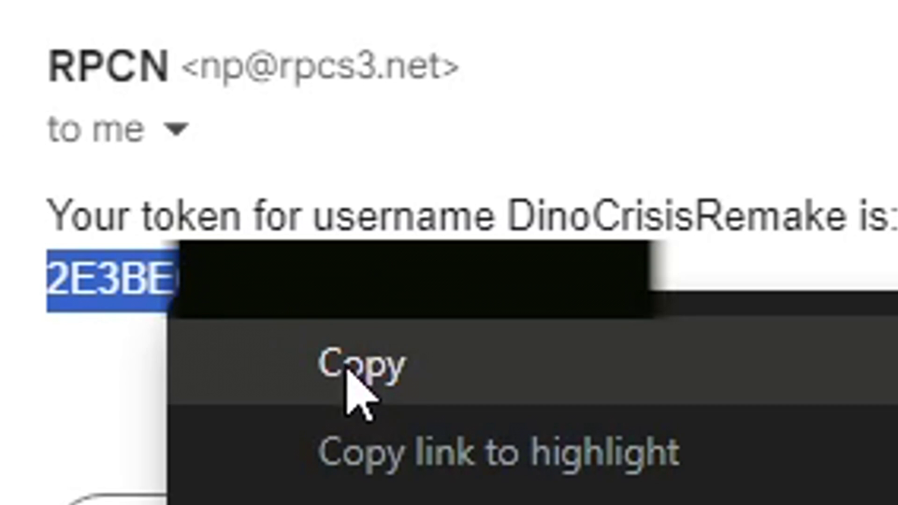
{"action": "left_click", "coordinate": [260, 274]}
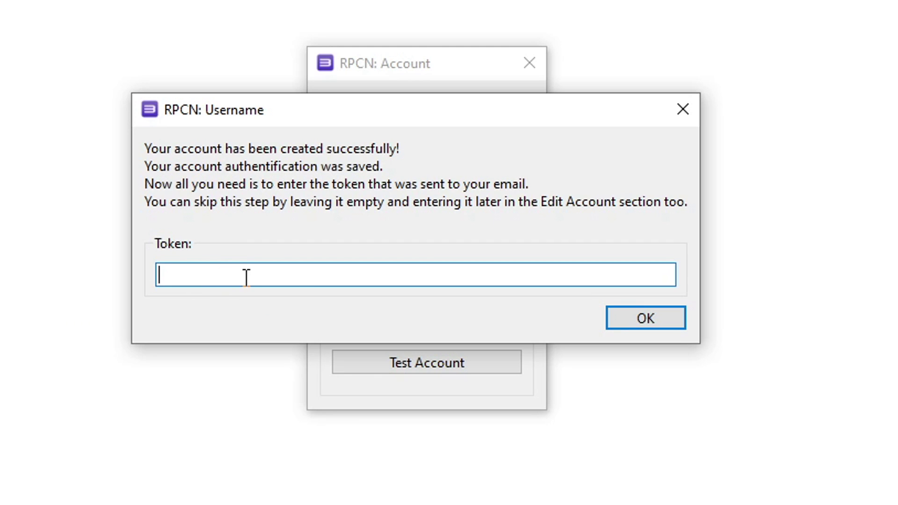
{"action": "left_click", "coordinate": [636, 325]}
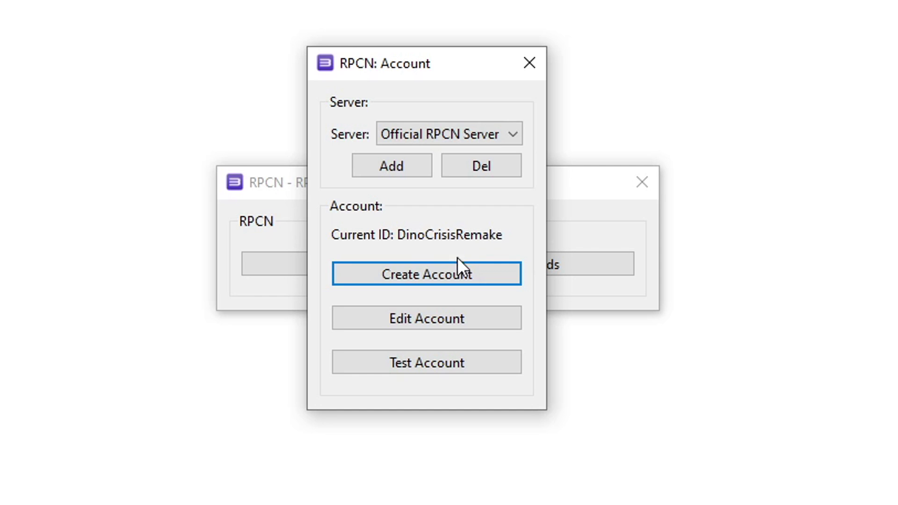
Step: Test the RPCN account, dismiss the result and close the account window
{"action": "left_click", "coordinate": [426, 366]}
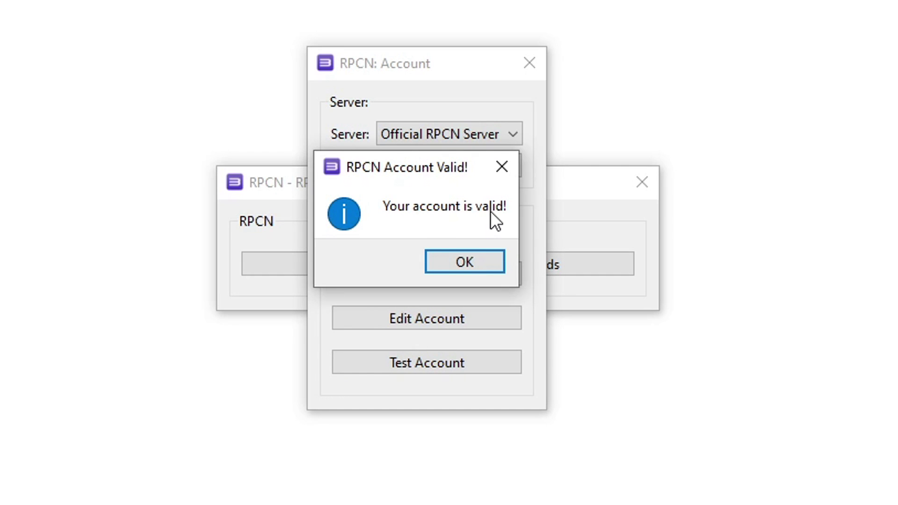
{"action": "left_click", "coordinate": [467, 265]}
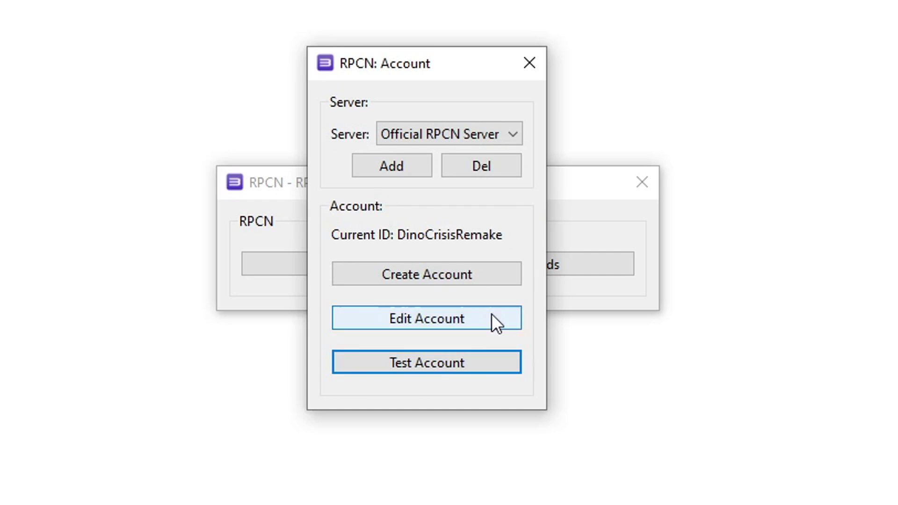
{"action": "left_click", "coordinate": [528, 63]}
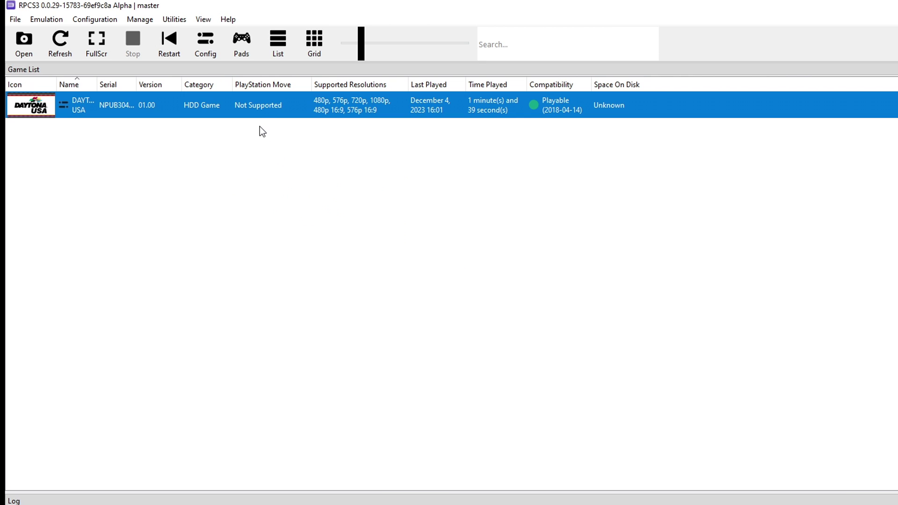
Step: Set the Player 1 pad handler to XInput and launch DAYTONA USA from the game list
{"action": "left_click", "coordinate": [240, 49]}
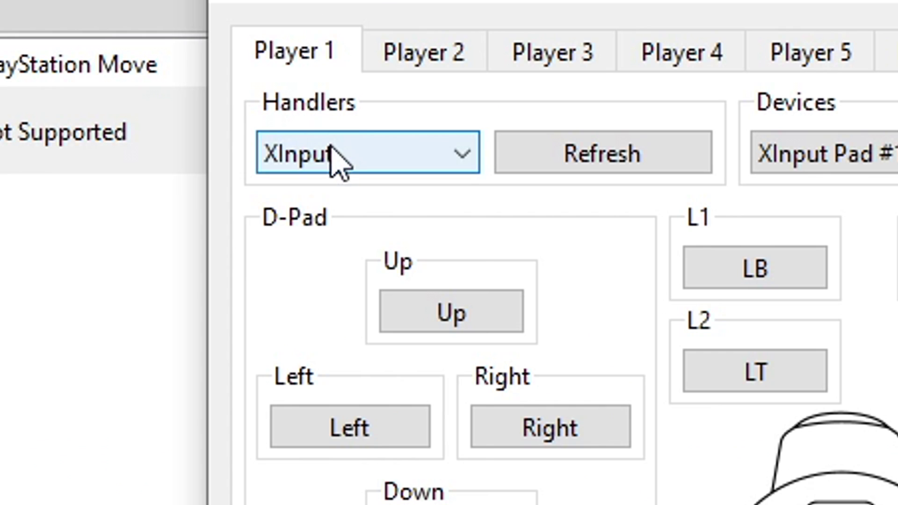
{"action": "left_click", "coordinate": [194, 61]}
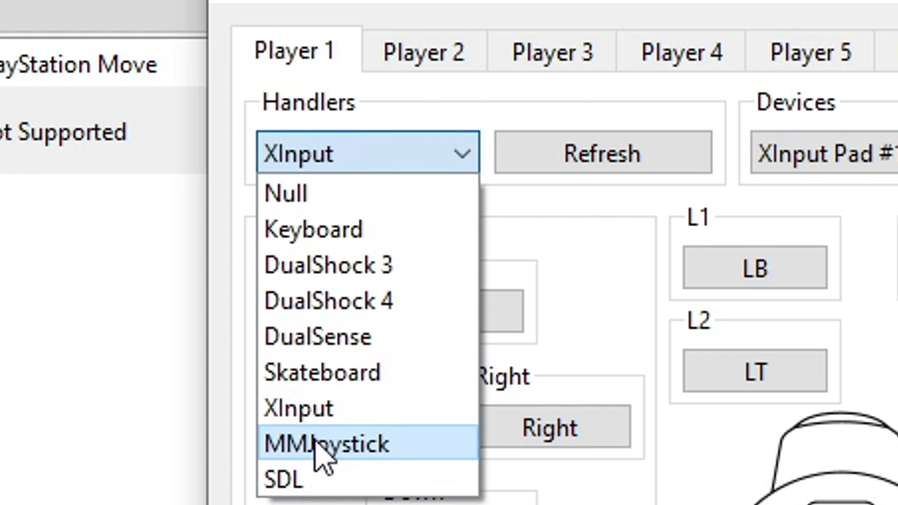
{"action": "left_click", "coordinate": [319, 411]}
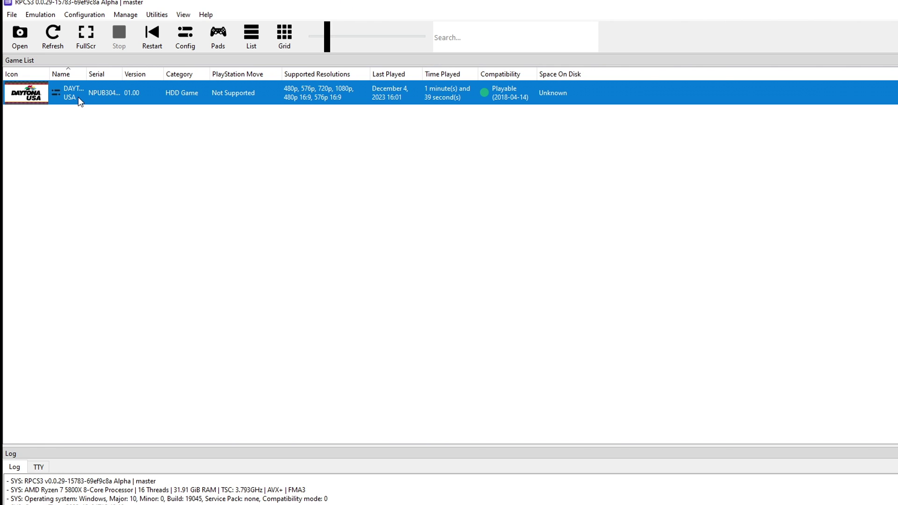
{"action": "double_click", "coordinate": [77, 95]}
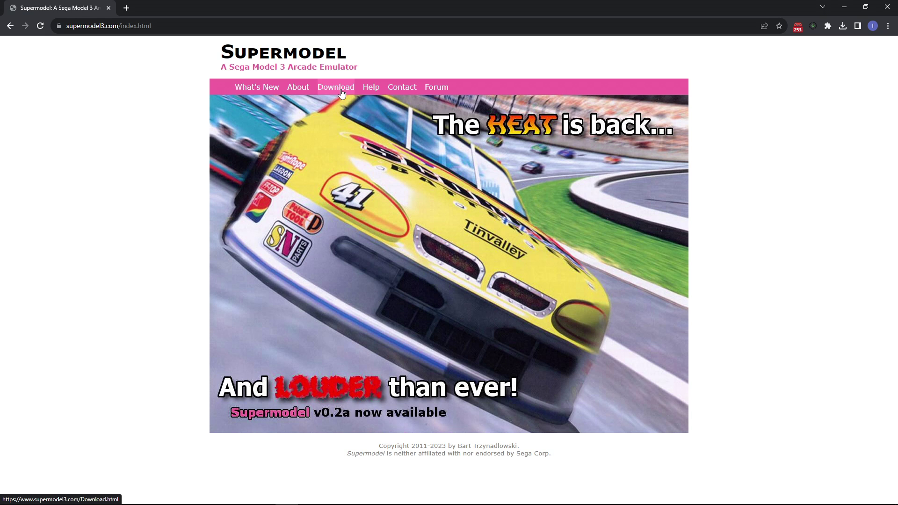
Step: Download Supermodel_0.3a-git-6f40953_Win64.zip from the Supermodel website into the SEGA Model 3 folder and extract it with 7-Zip to its own subfolder
{"action": "left_click", "coordinate": [341, 89]}
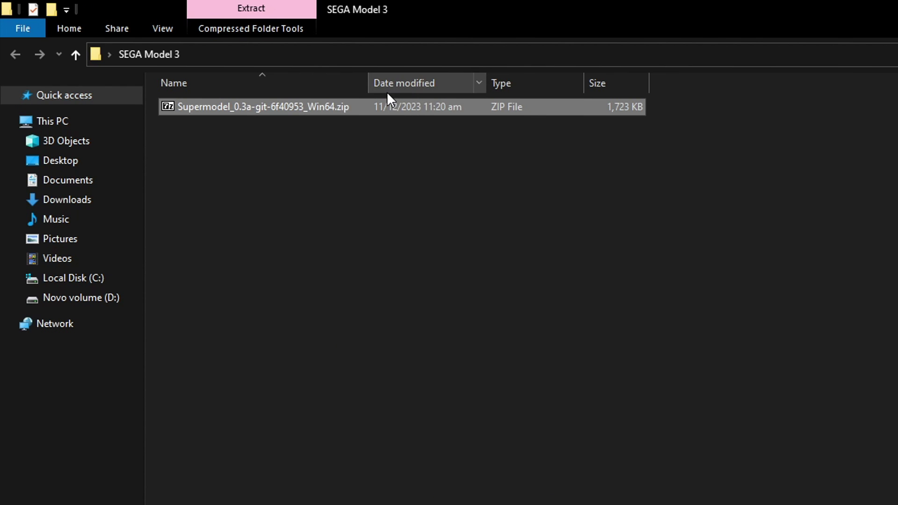
{"action": "right_click", "coordinate": [276, 108]}
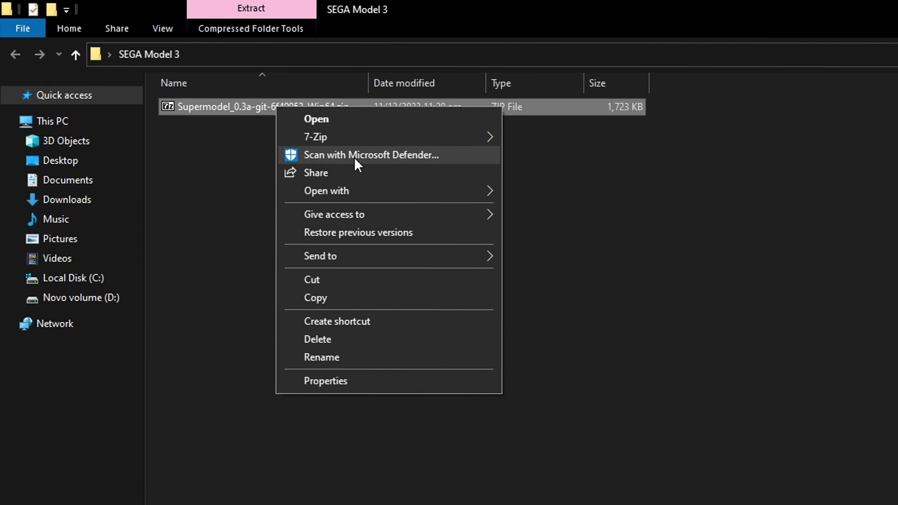
{"action": "mouse_move", "coordinate": [369, 136]}
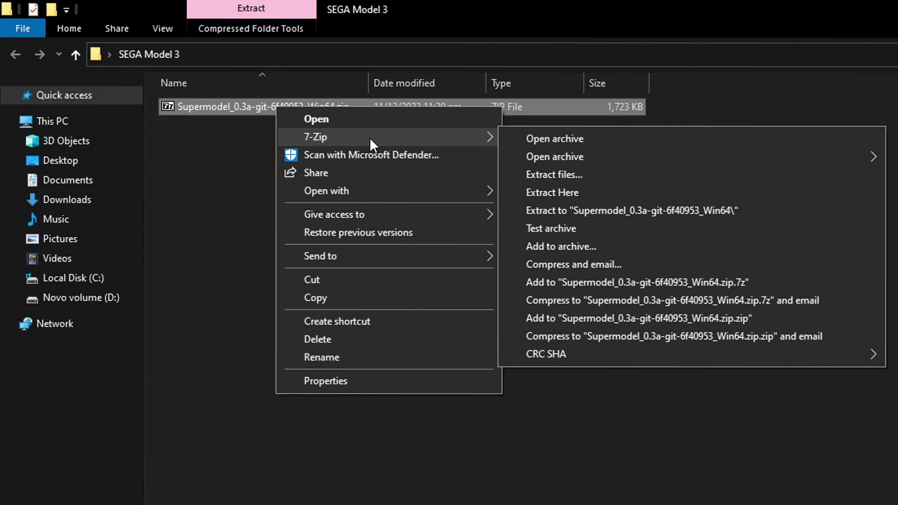
{"action": "left_click", "coordinate": [655, 212]}
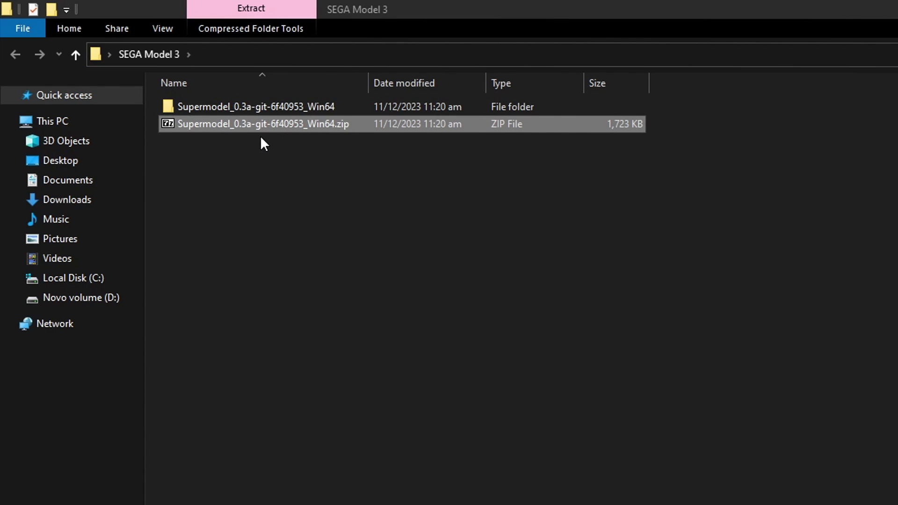
Step: Permanently delete the Supermodel zip archive from the SEGA Model 3 folder
{"action": "key", "text": "shift+Delete"}
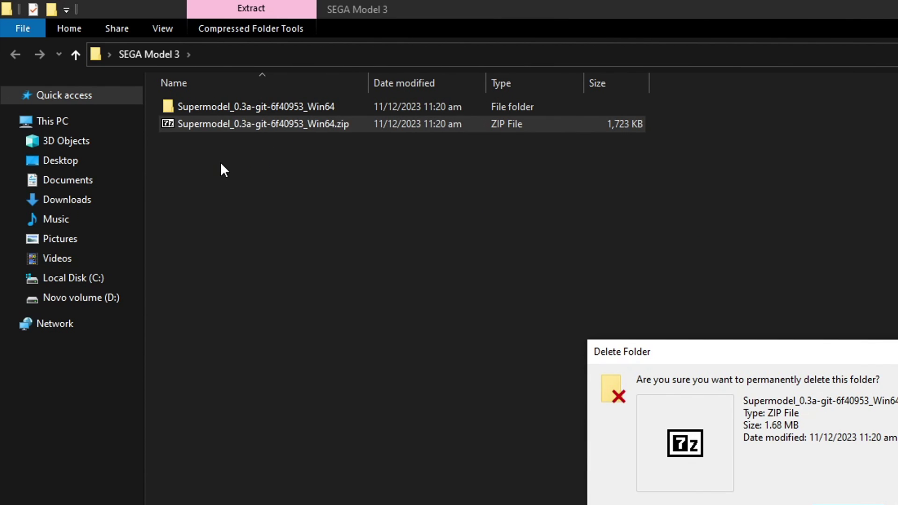
{"action": "key", "text": "Return"}
{"action": "key", "text": "Return"}
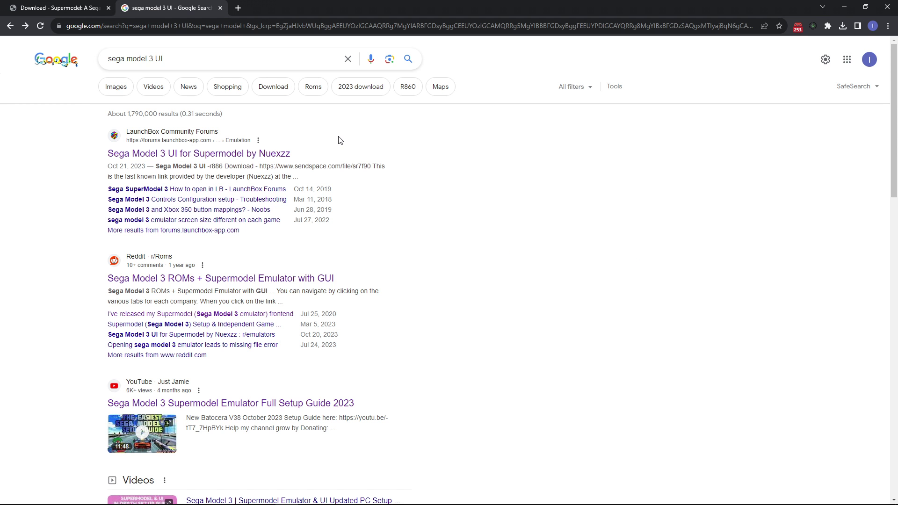
Step: Open the LaunchBox forum topic on Sega Model 3 UI for Supermodel and download Sega Model 3 UI -r886.zip into the SEGA Model 3 folder
{"action": "left_click", "coordinate": [218, 155]}
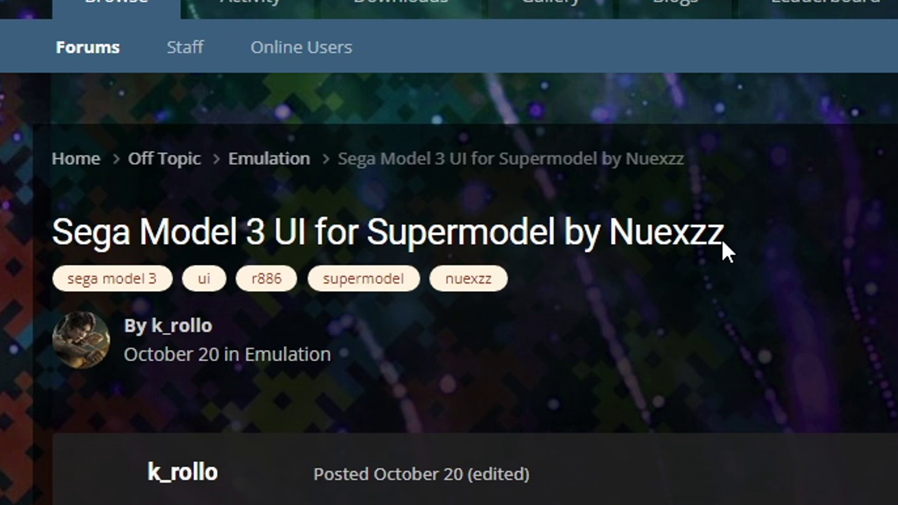
{"action": "left_click_drag", "start_coordinate": [722, 240], "coordinate": [611, 236]}
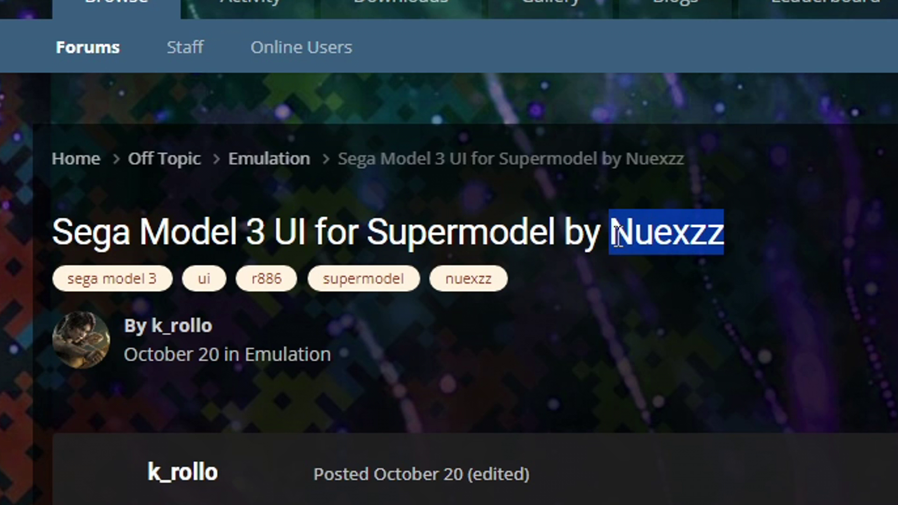
{"action": "scroll", "coordinate": [758, 389], "scroll_direction": "down", "scroll_amount": 3}
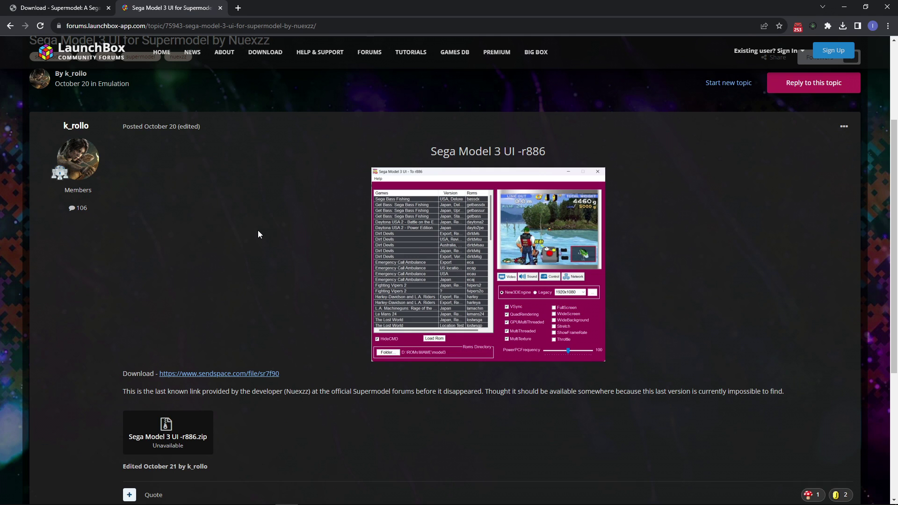
{"action": "scroll", "coordinate": [257, 230], "scroll_direction": "down", "scroll_amount": 1}
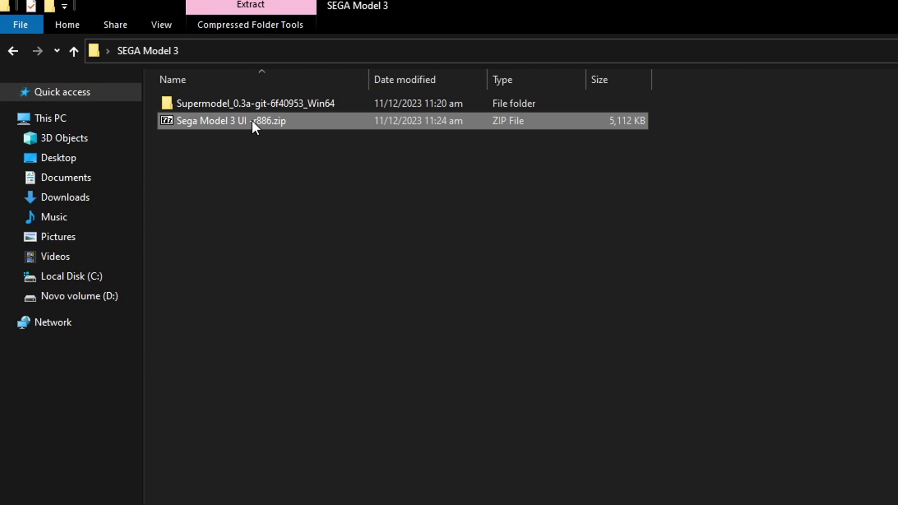
Step: Extract Sega Model 3 UI -r886.zip with 7-Zip to its own subfolder and delete the zip archive
{"action": "right_click", "coordinate": [253, 122]}
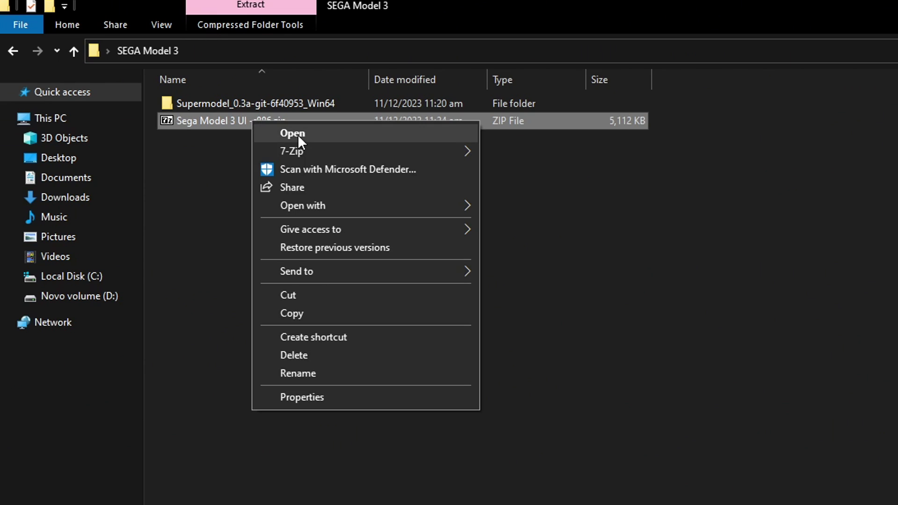
{"action": "mouse_move", "coordinate": [329, 150]}
{"action": "left_click", "coordinate": [594, 225]}
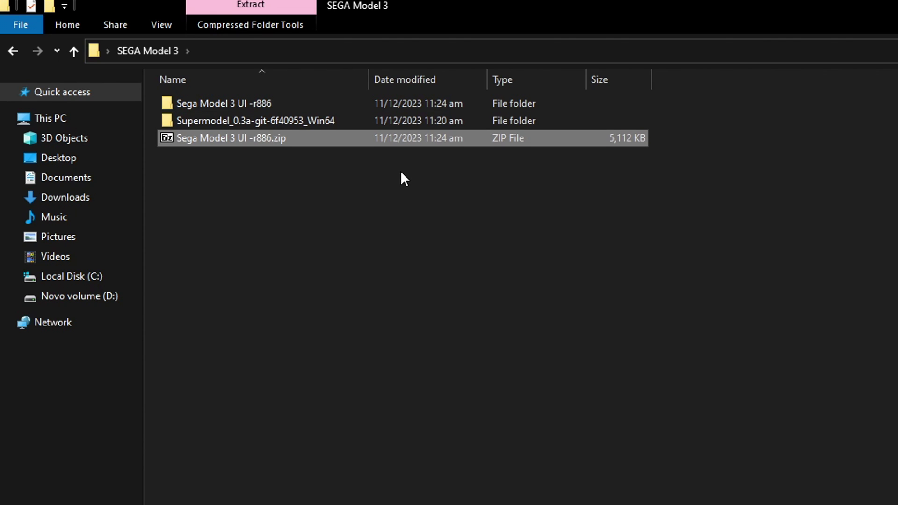
{"action": "key", "text": "Delete"}
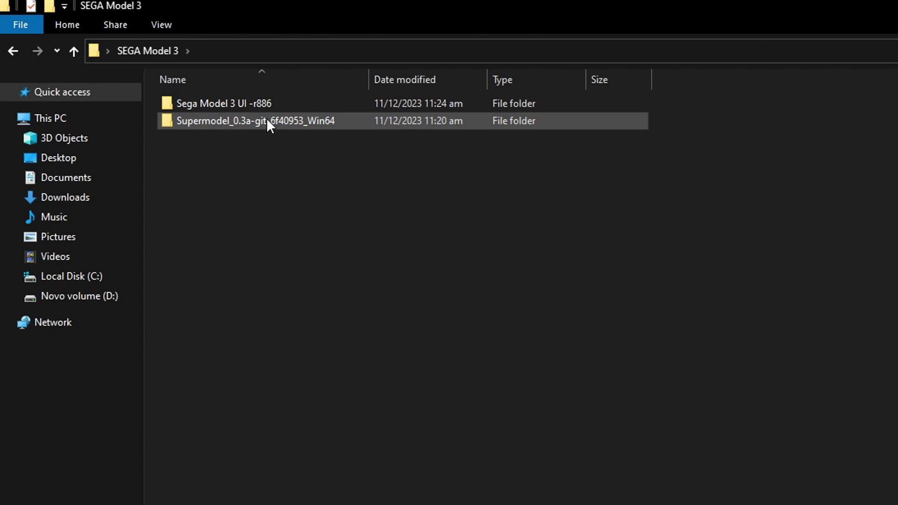
Step: Move the include and Snaps folders and Sega Model 3 UI -r886.exe from the UI folder into the Supermodel_0.3a-git-6f40953_Win64 folder
{"action": "right_click", "coordinate": [240, 123]}
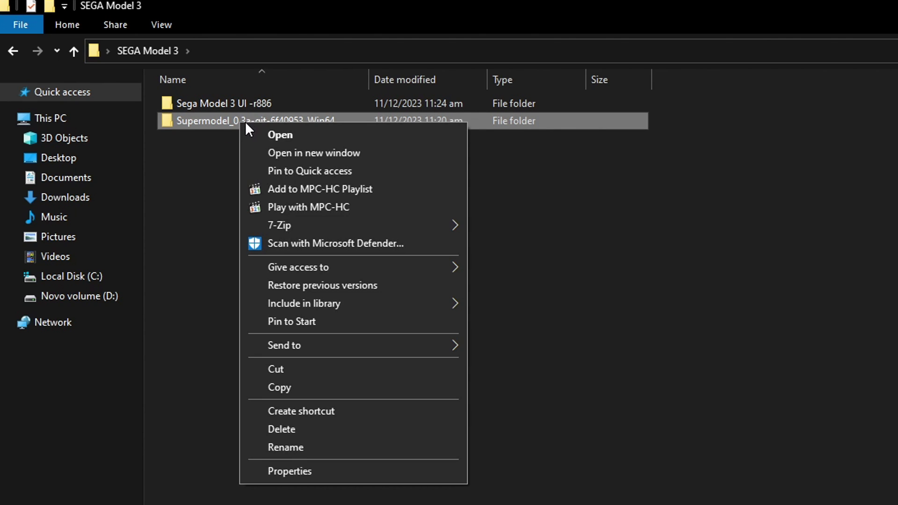
{"action": "left_click", "coordinate": [305, 151]}
{"action": "left_click_drag", "start_coordinate": [590, 36], "coordinate": [897, 117]}
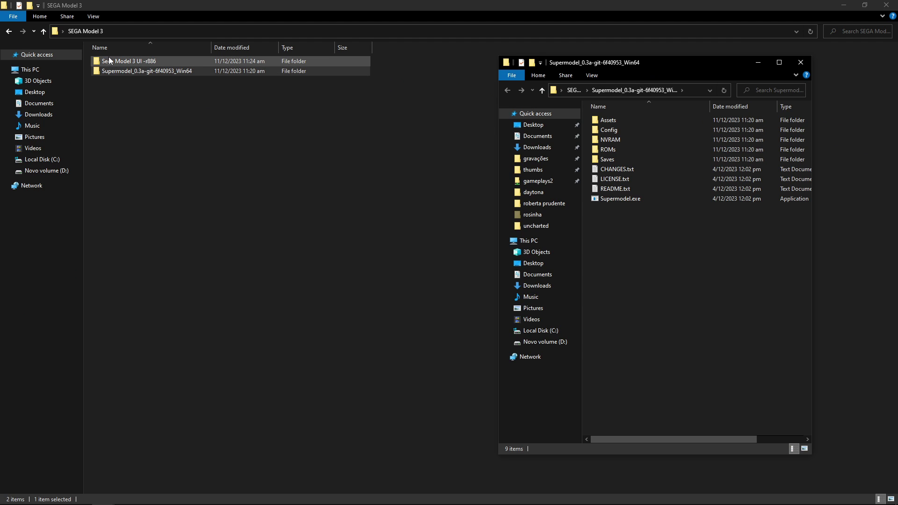
{"action": "double_click", "coordinate": [143, 62]}
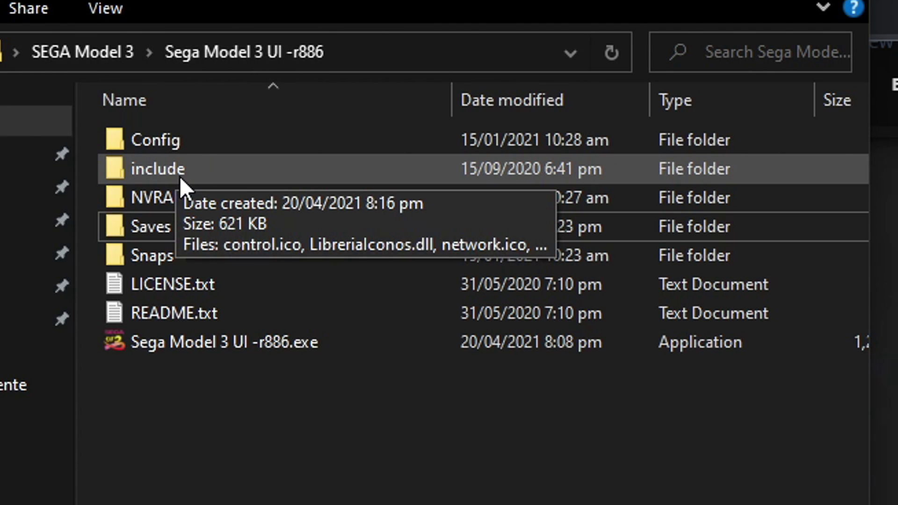
{"action": "left_click", "coordinate": [178, 169]}
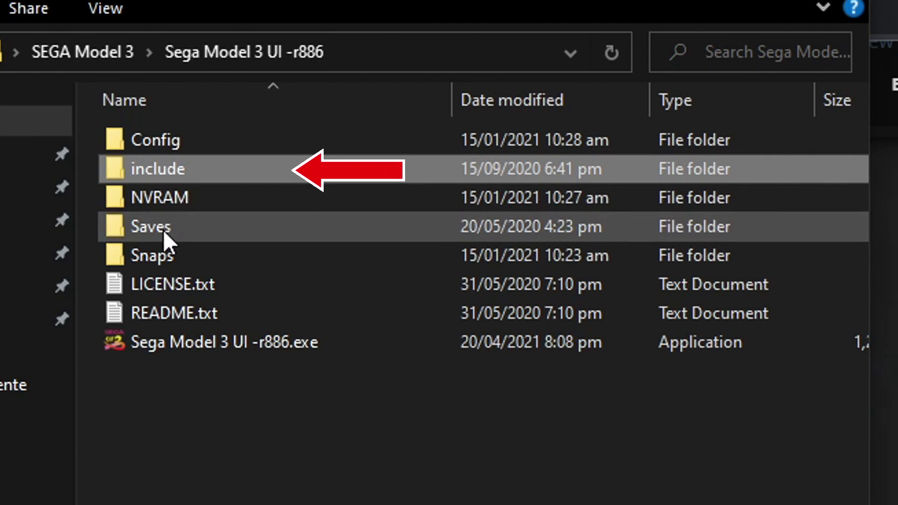
{"action": "left_click", "coordinate": [159, 256], "text": "ctrl"}
{"action": "left_click", "coordinate": [184, 343], "text": "ctrl"}
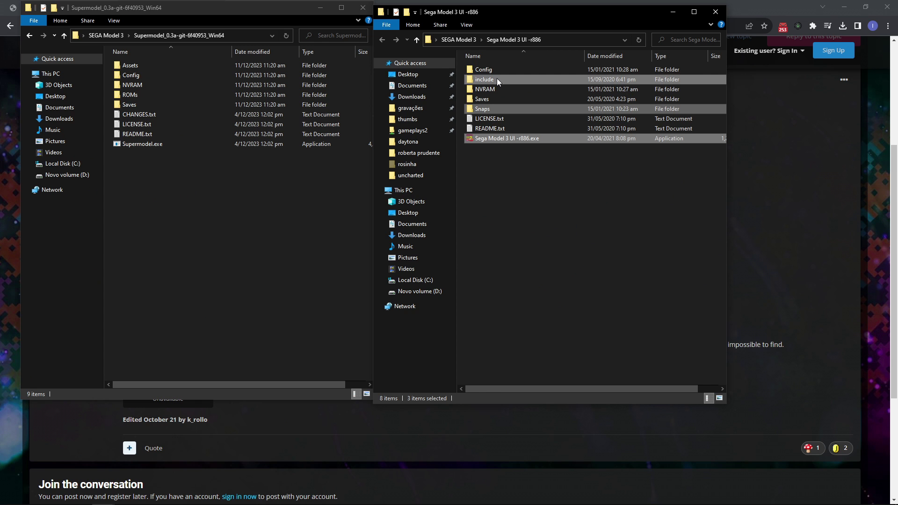
{"action": "left_click_drag", "start_coordinate": [502, 79], "coordinate": [169, 195]}
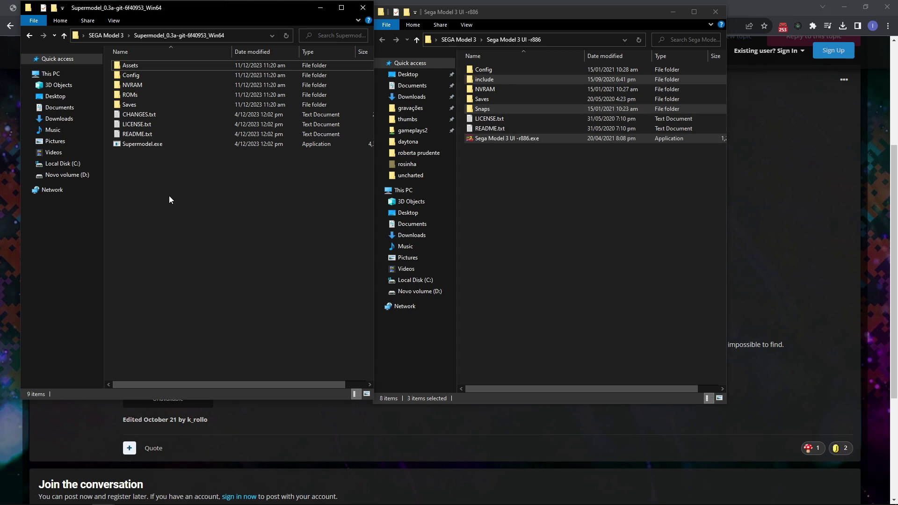
{"action": "left_click", "coordinate": [170, 198]}
{"action": "key", "text": "super+Up"}
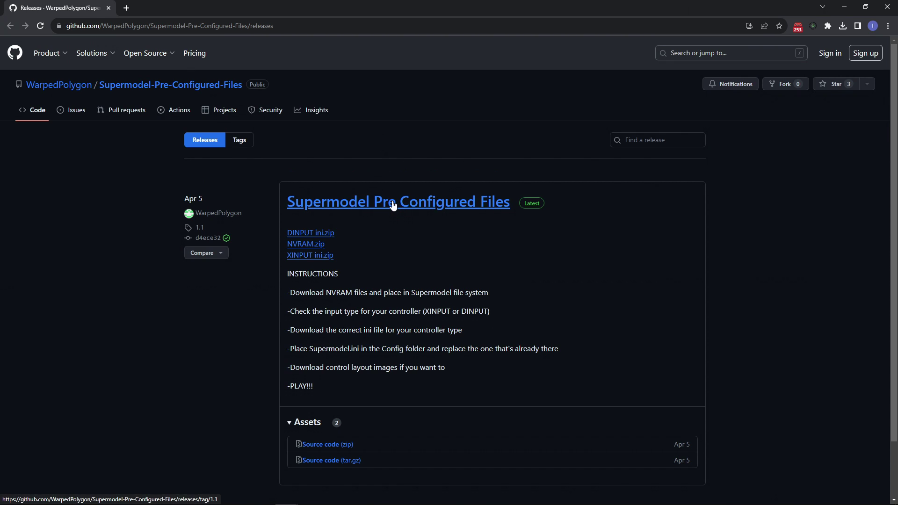
Step: Download NVRAM.zip and the XINPUT ini zip from the Supermodel Pre Configured Files release on GitHub into the SEGA Model 3 folder
{"action": "scroll", "coordinate": [371, 206], "scroll_direction": "down", "scroll_amount": 1}
{"action": "scroll", "coordinate": [360, 201], "scroll_direction": "down", "scroll_amount": 1}
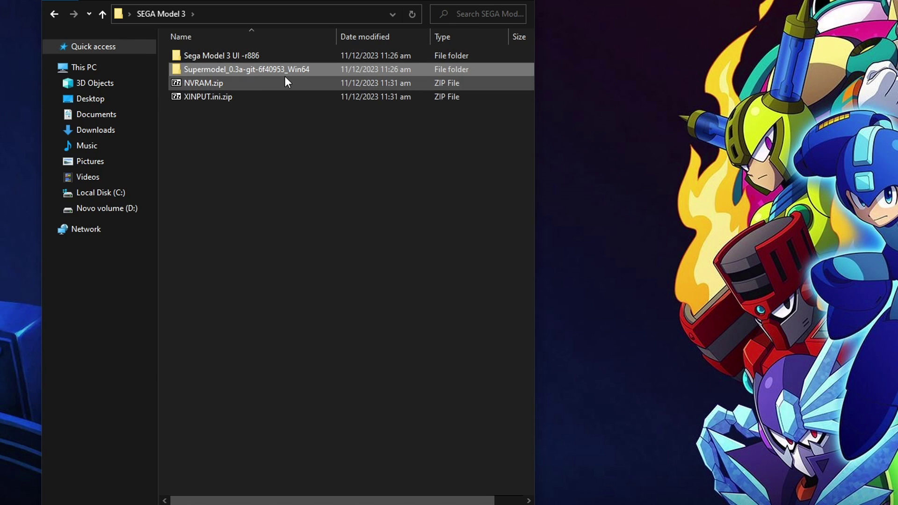
Step: Permanently delete the Sega Model 3 UI -r886 folder from the SEGA Model 3 folder
{"action": "left_click", "coordinate": [224, 56]}
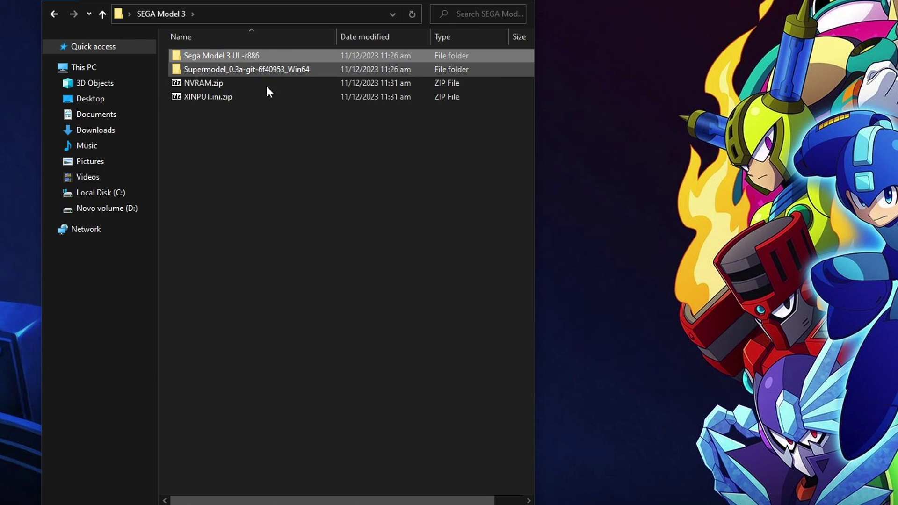
{"action": "key", "text": "shift+Delete"}
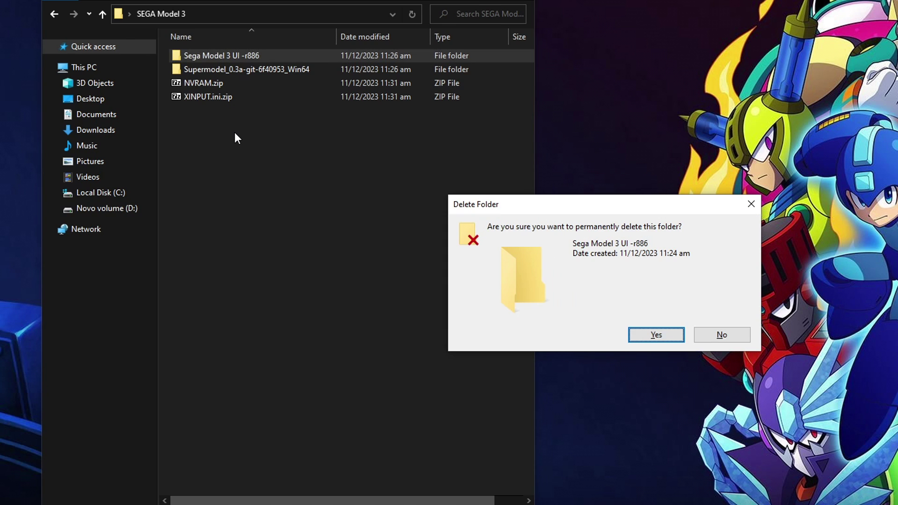
{"action": "key", "text": "Return"}
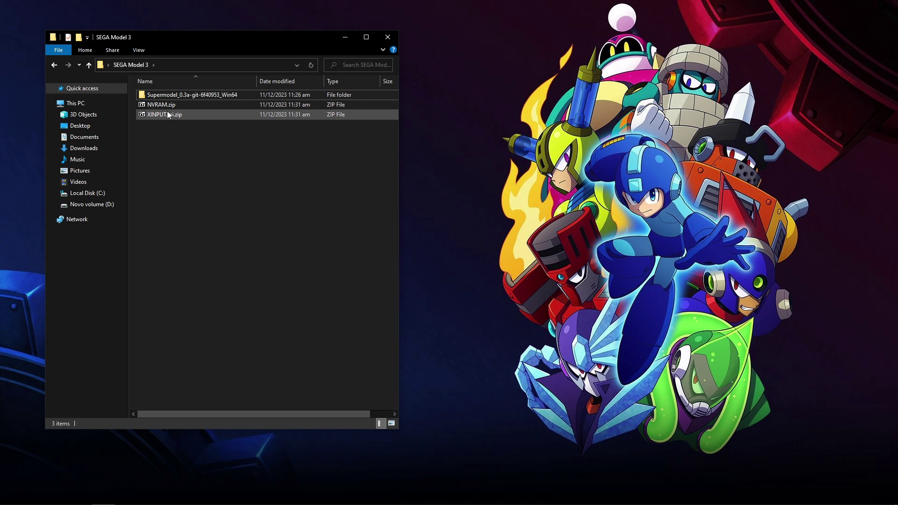
{"action": "left_click", "coordinate": [201, 72]}
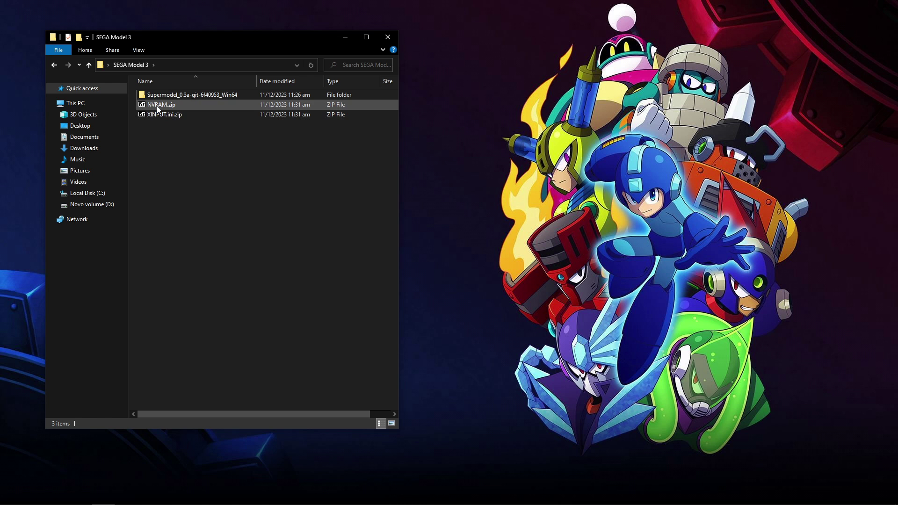
Step: Extract all .nv files from NVRAM.zip into the NVRAM folder of Supermodel_0.3a-git-6f40953_Win64 and close the archive
{"action": "double_click", "coordinate": [163, 106]}
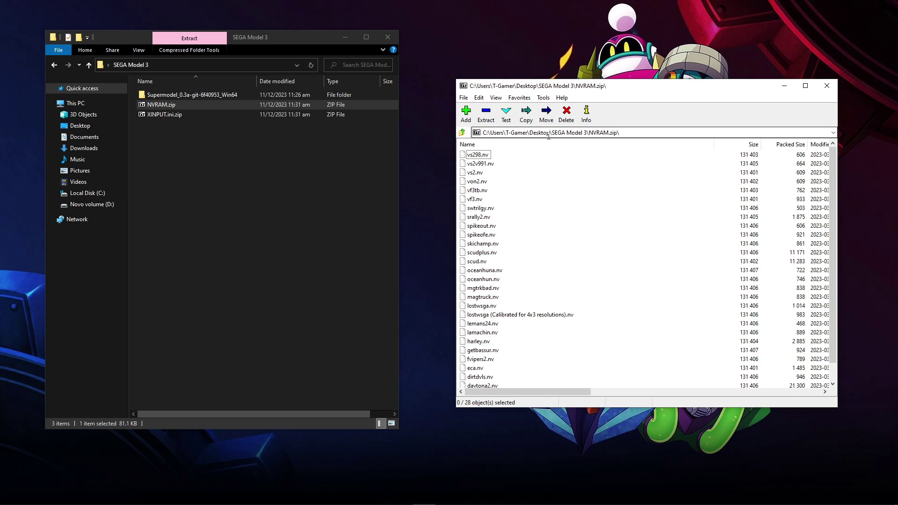
{"action": "double_click", "coordinate": [172, 95]}
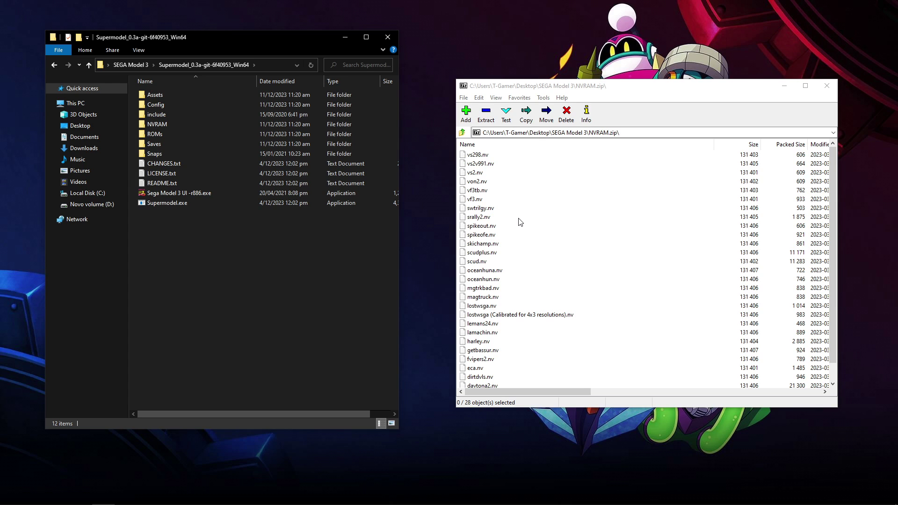
{"action": "scroll", "coordinate": [514, 229], "scroll_direction": "down", "scroll_amount": 1}
{"action": "left_click", "coordinate": [495, 237]}
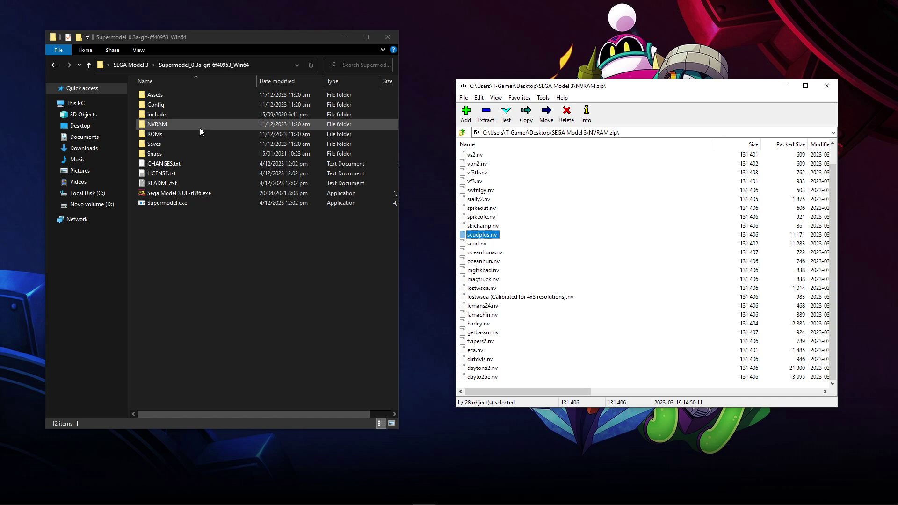
{"action": "scroll", "coordinate": [489, 219], "scroll_direction": "up", "scroll_amount": 1}
{"action": "scroll", "coordinate": [491, 219], "scroll_direction": "down", "scroll_amount": 1}
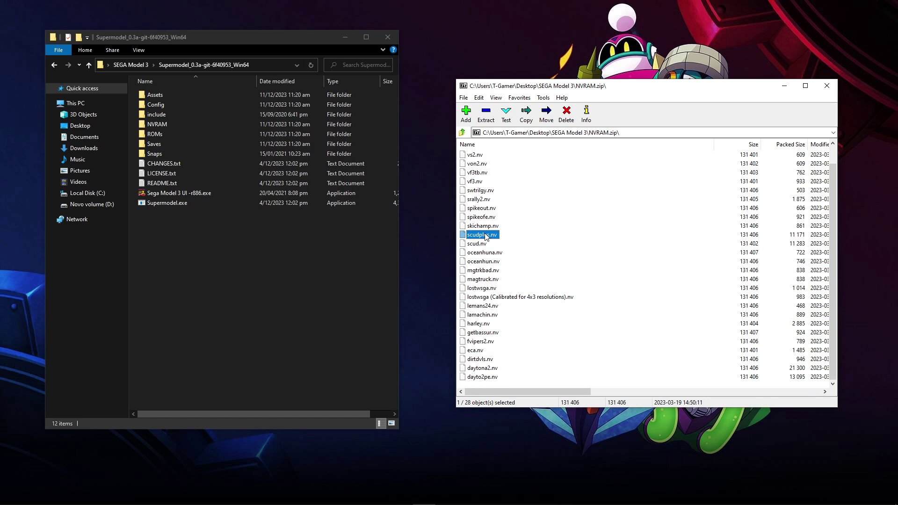
{"action": "key", "text": "ctrl+a"}
{"action": "key", "text": "F2"}
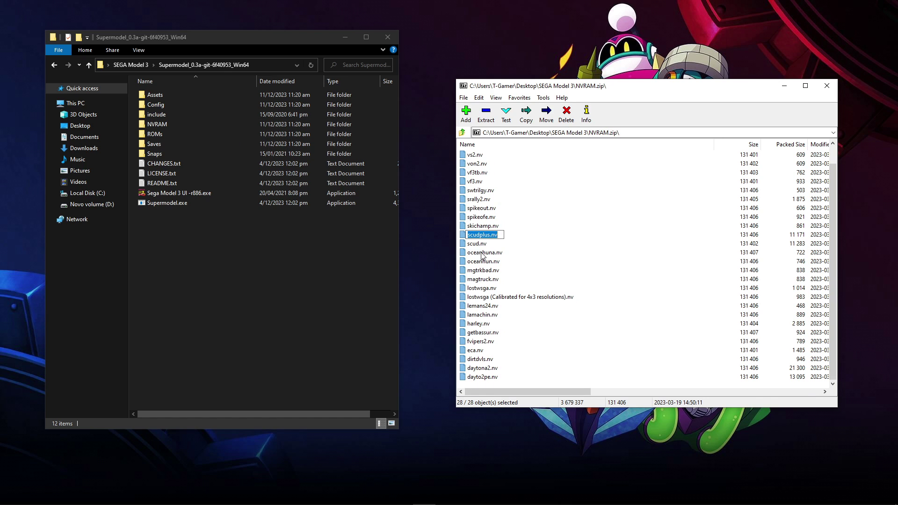
{"action": "key", "text": "Escape"}
{"action": "key", "text": "ctrl+a"}
{"action": "scroll", "coordinate": [487, 246], "scroll_direction": "up", "scroll_amount": 1}
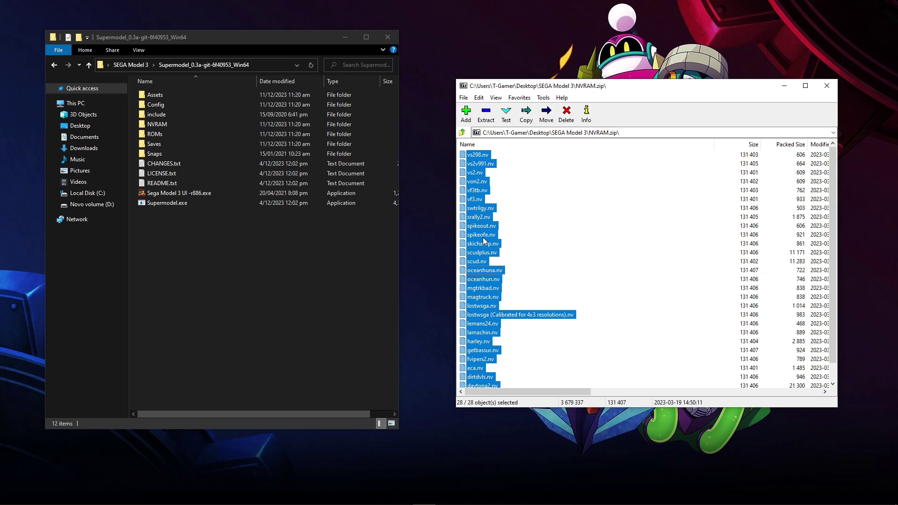
{"action": "left_click_drag", "start_coordinate": [483, 238], "coordinate": [163, 124]}
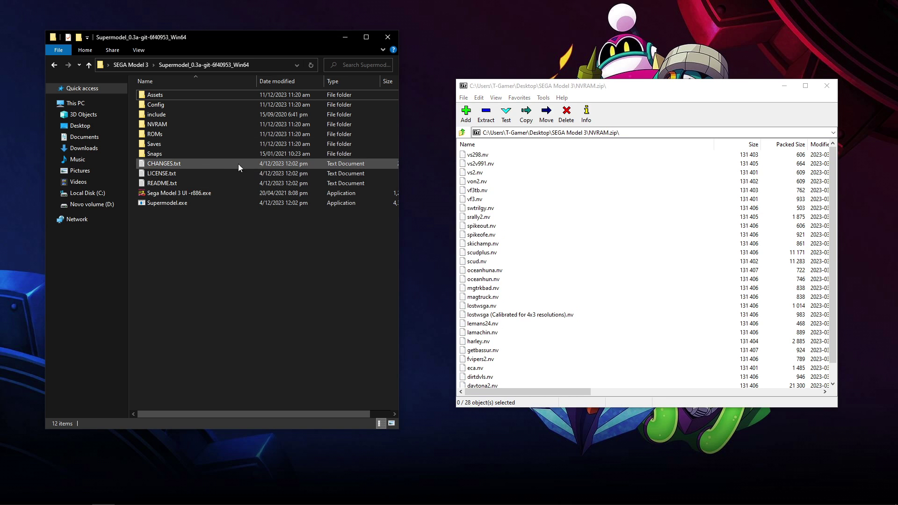
{"action": "left_click", "coordinate": [827, 85]}
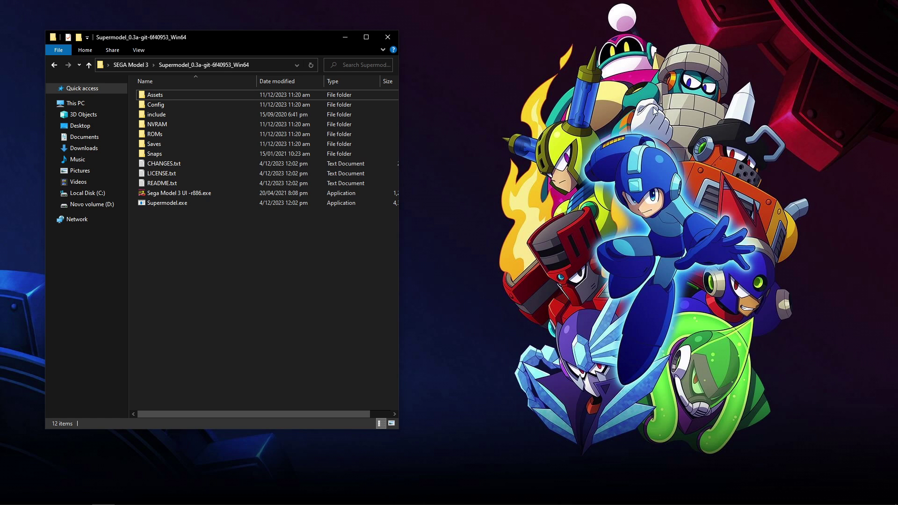
Step: Extract Supermodel.ini from XINPUT.ini.zip into Supermodel's Config folder, replacing the existing file, and close the archive
{"action": "left_click", "coordinate": [136, 65]}
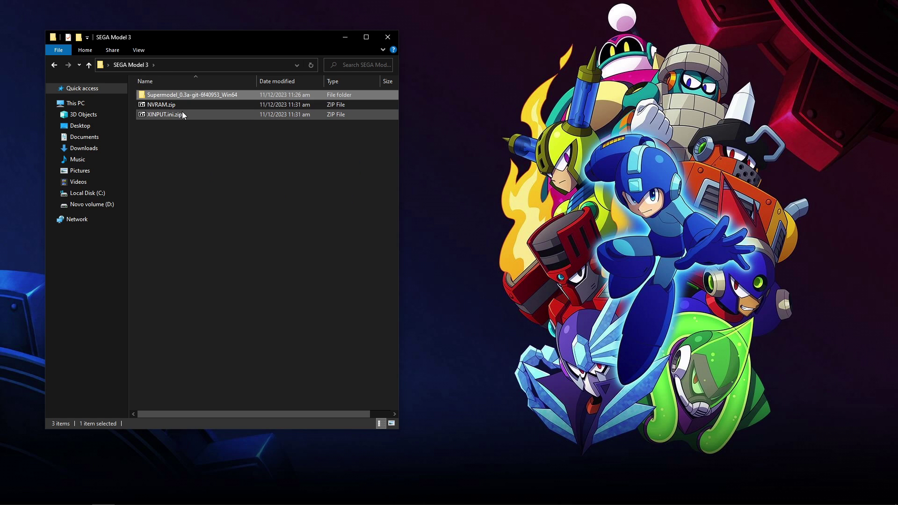
{"action": "double_click", "coordinate": [163, 115]}
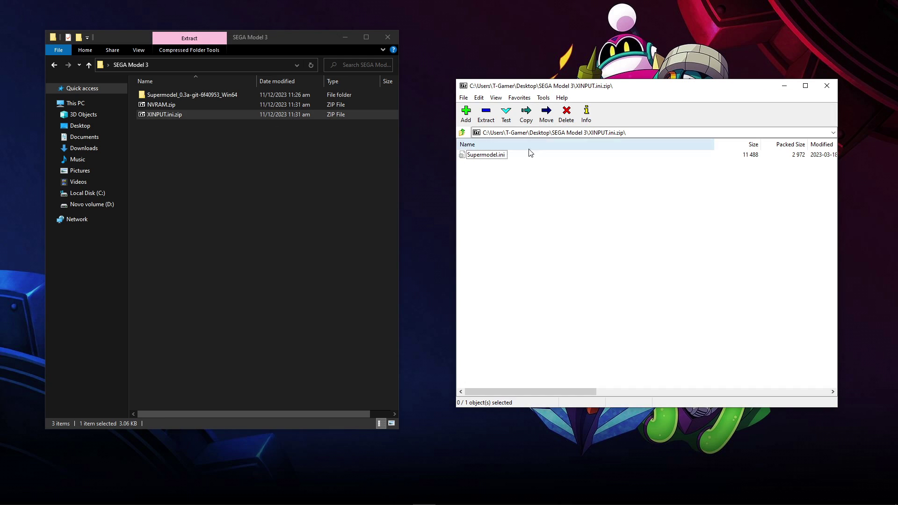
{"action": "double_click", "coordinate": [181, 95]}
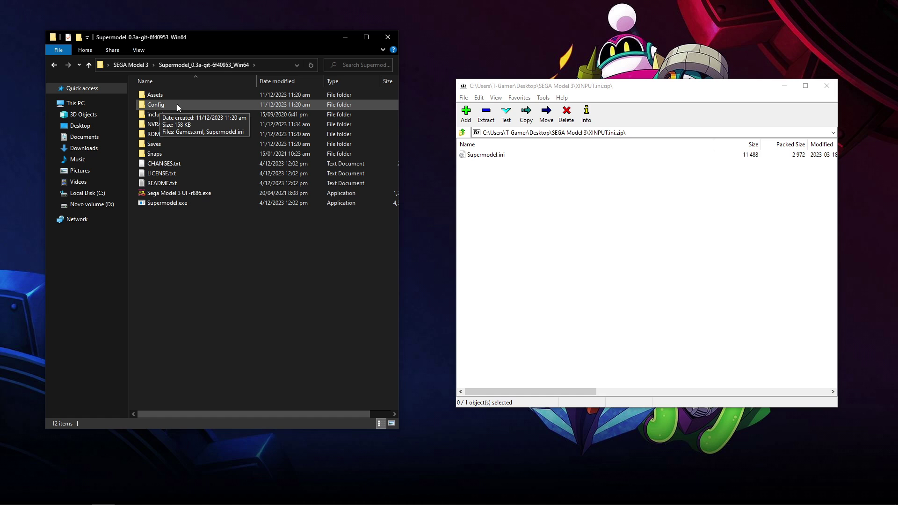
{"action": "left_click_drag", "start_coordinate": [485, 154], "coordinate": [183, 111]}
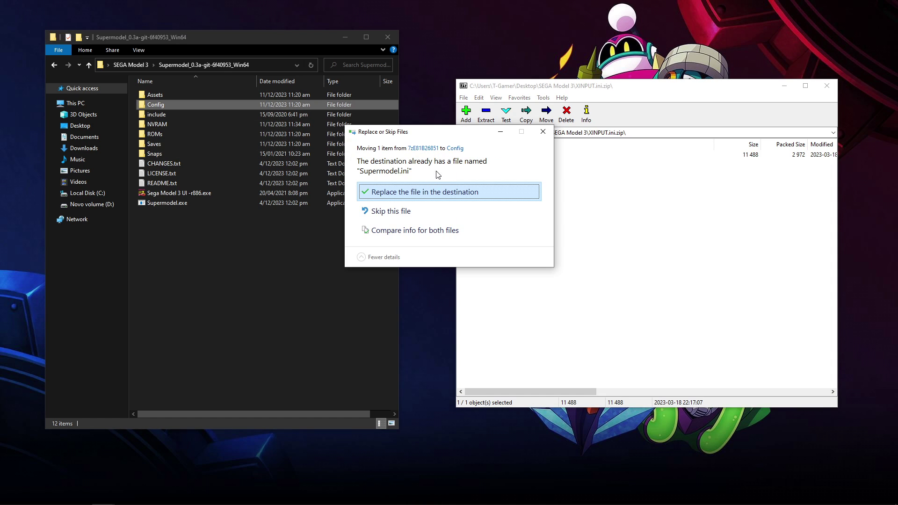
{"action": "left_click", "coordinate": [404, 194]}
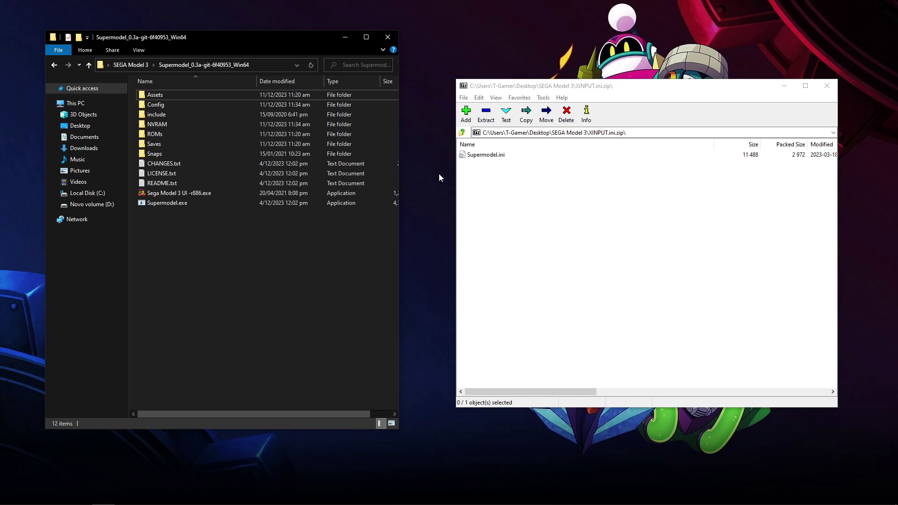
{"action": "left_click", "coordinate": [826, 86]}
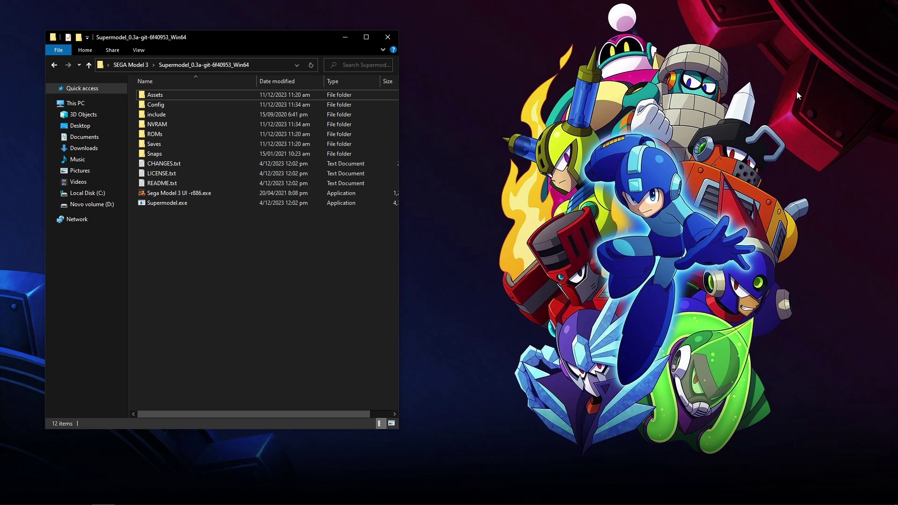
Step: Launch Sega Model 3 UI -r886.exe from the Supermodel folder and check the ROMs folder for dayto2pe.zip
{"action": "left_click", "coordinate": [367, 37]}
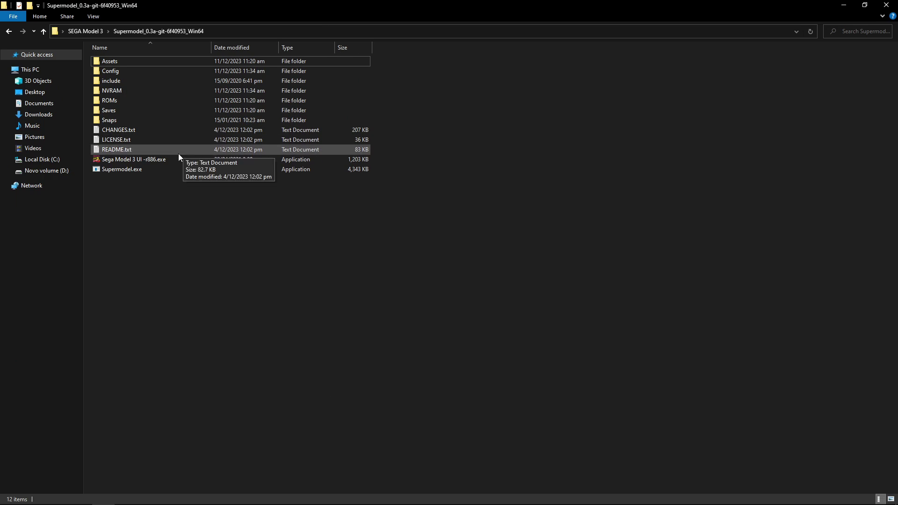
{"action": "double_click", "coordinate": [150, 159]}
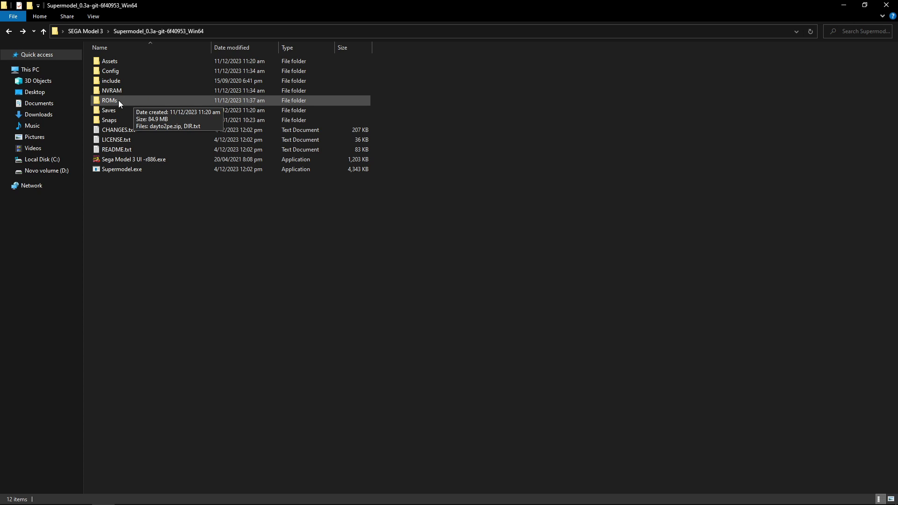
{"action": "double_click", "coordinate": [120, 101]}
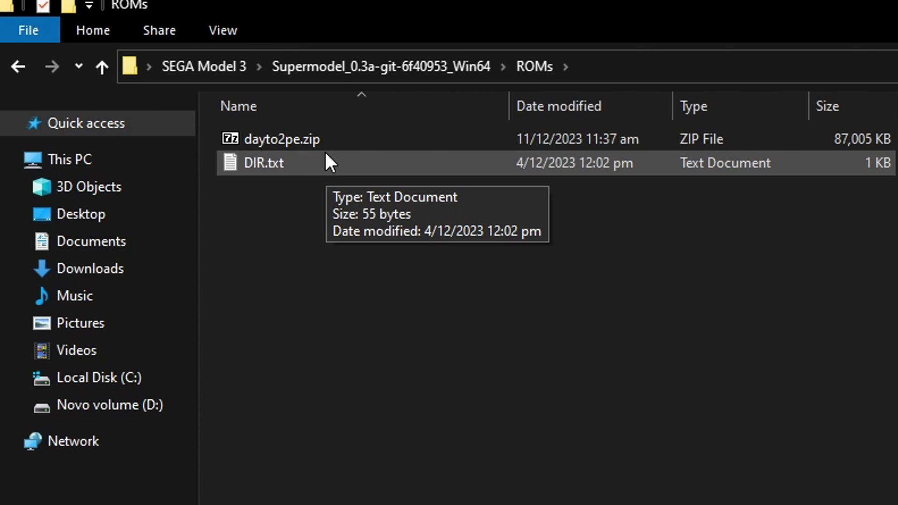
{"action": "left_click", "coordinate": [401, 67]}
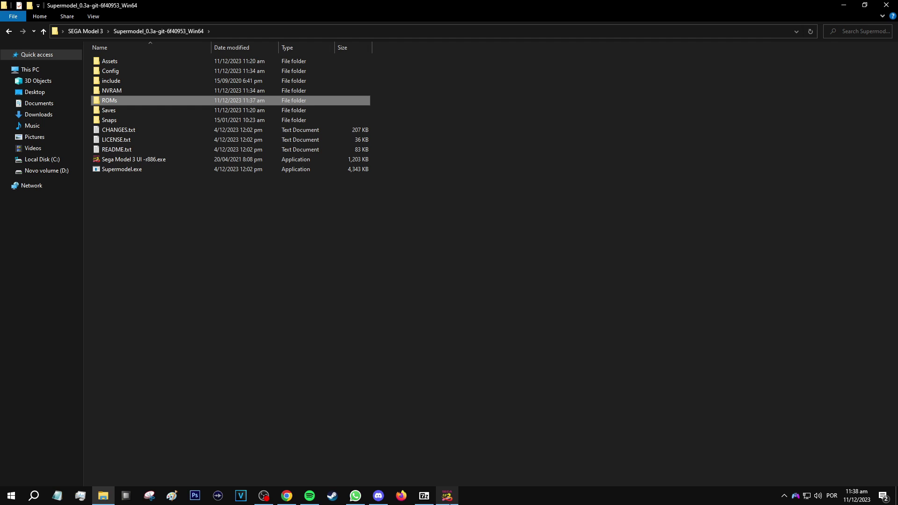
Step: Switch to Sega Model 3 UI and enable WideScreen and WideBackground in its video settings
{"action": "left_click", "coordinate": [465, 497]}
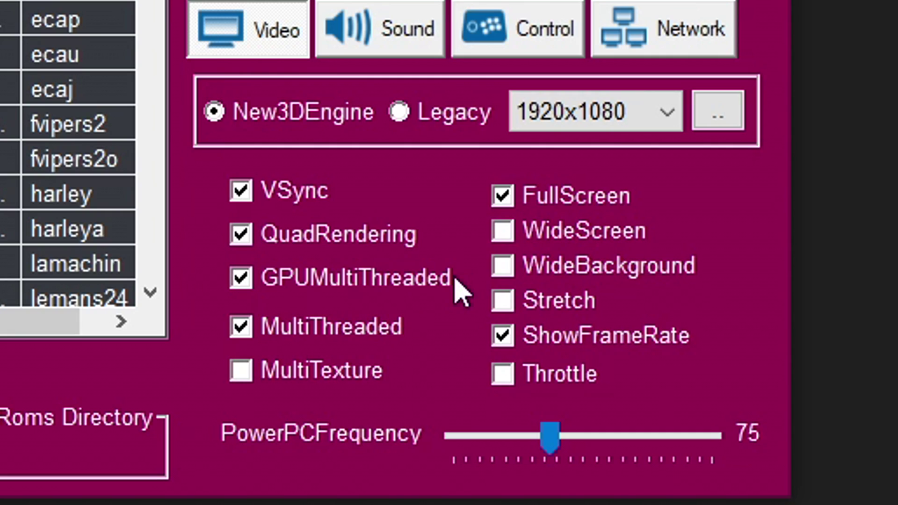
{"action": "left_click", "coordinate": [504, 234]}
{"action": "left_click", "coordinate": [506, 271]}
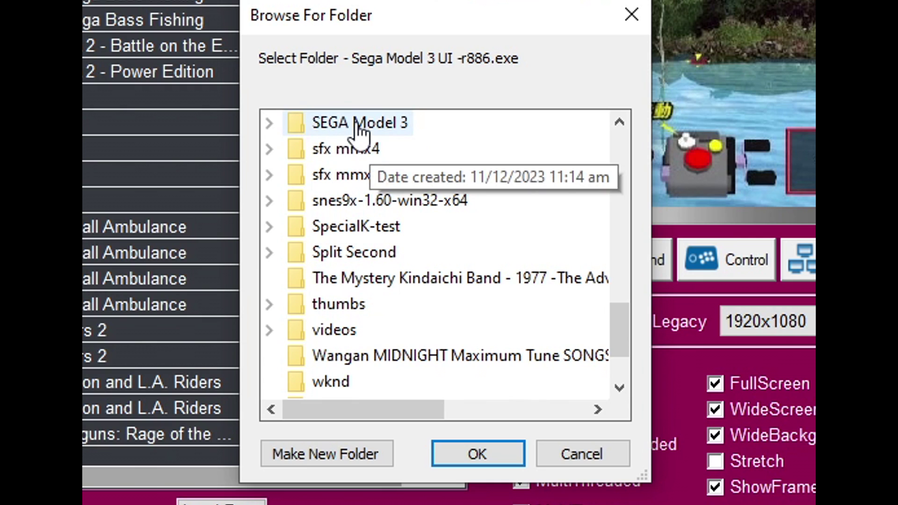
Step: Set the ROMs directory to the ROMs folder inside Supermodel_0.3a-git-6f40953_Win64 and select Daytona USA 2 - Power Edition in the games list
{"action": "left_click", "coordinate": [269, 123]}
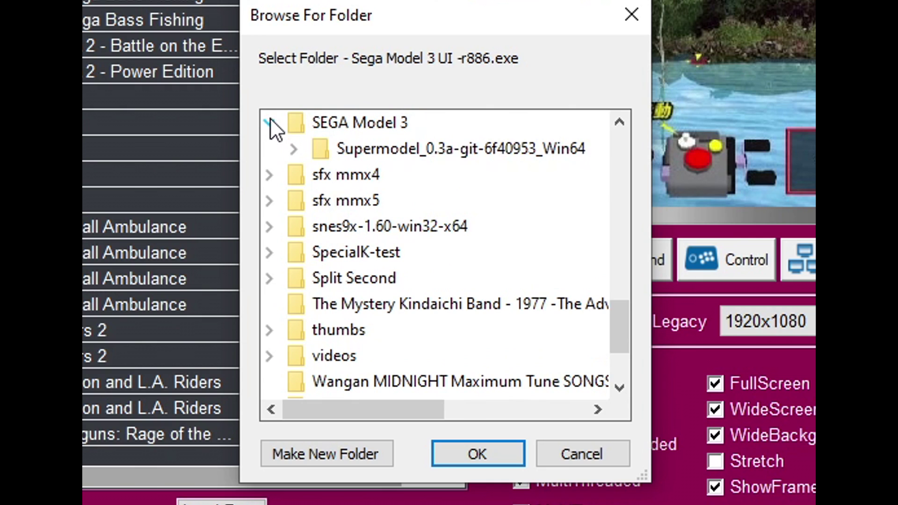
{"action": "left_click", "coordinate": [295, 149]}
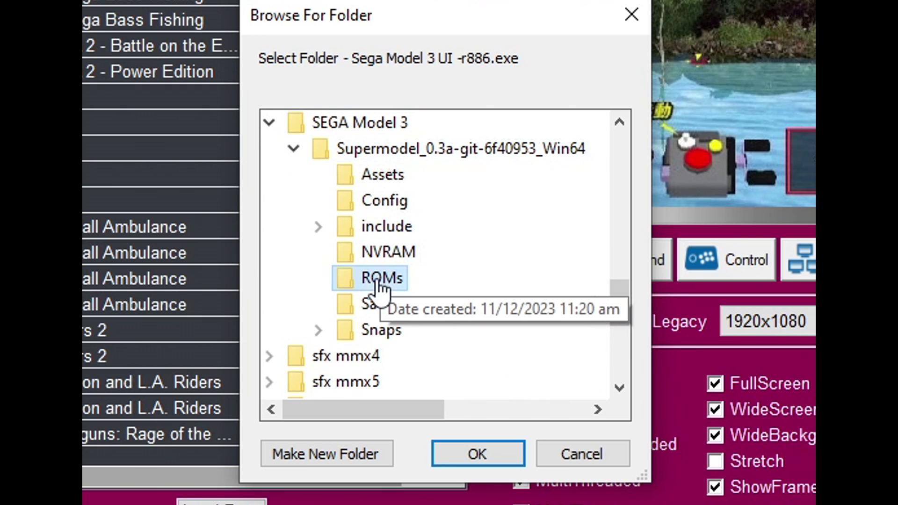
{"action": "left_click", "coordinate": [467, 441]}
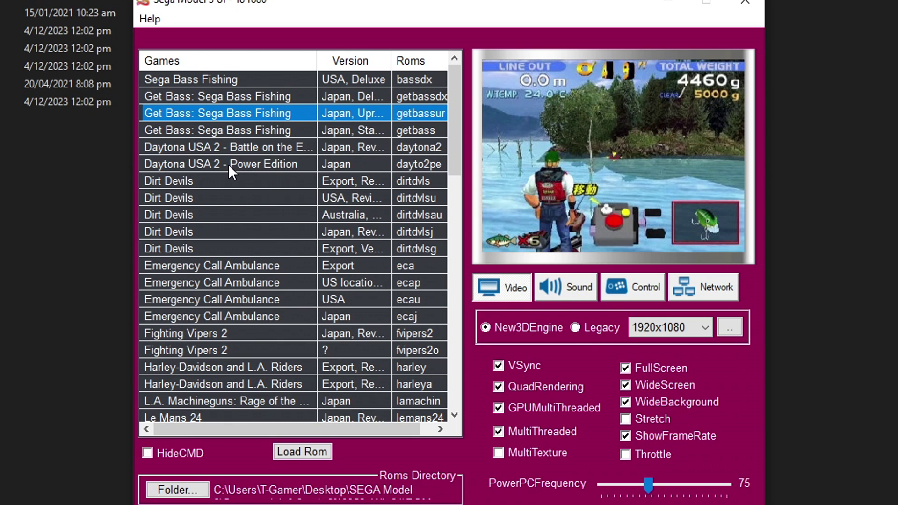
{"action": "left_click", "coordinate": [231, 164]}
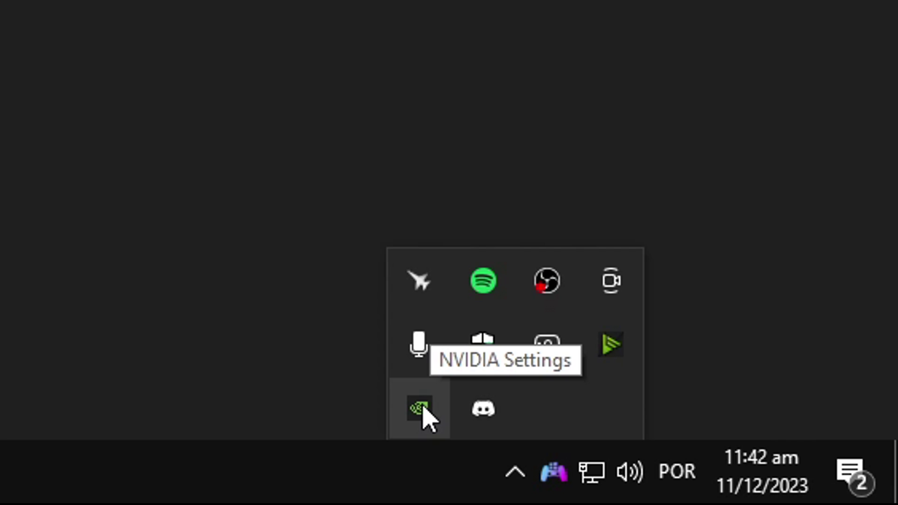
Step: Switch to NVIDIA Control Panel and show the program-specific settings under Manage 3D Settings
{"action": "right_click", "coordinate": [423, 411]}
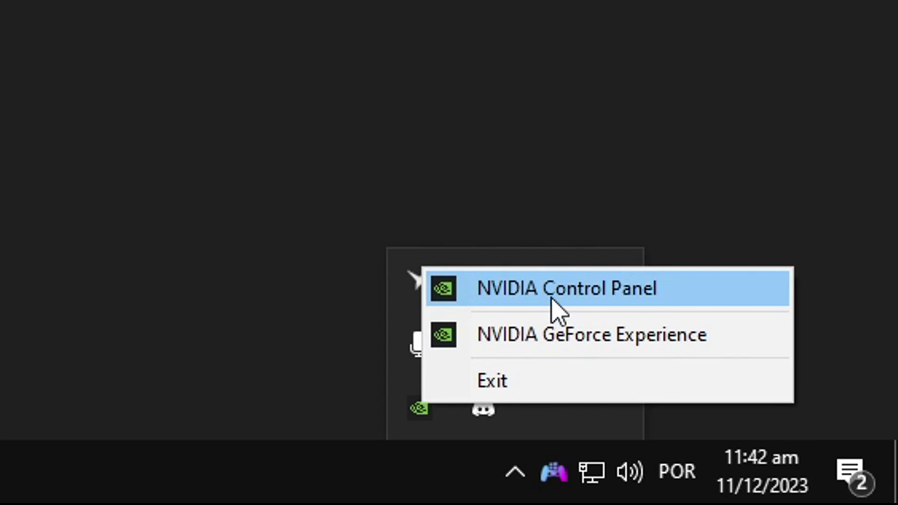
{"action": "left_click", "coordinate": [576, 289]}
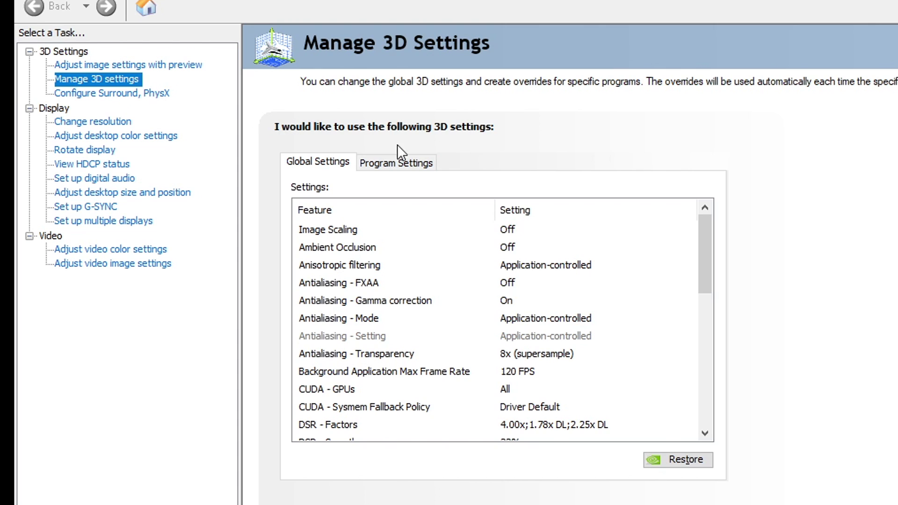
{"action": "left_click", "coordinate": [401, 162]}
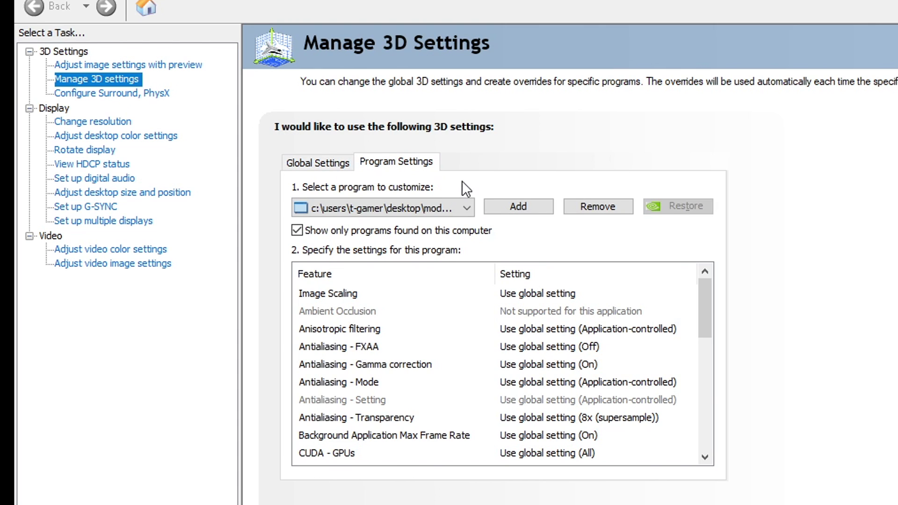
Step: Add Supermodel.exe from the SEGA Model 3 folder's Supermodel_0.3a-git-6f40953_Win64 subfolder as a program to customize
{"action": "left_click", "coordinate": [518, 207]}
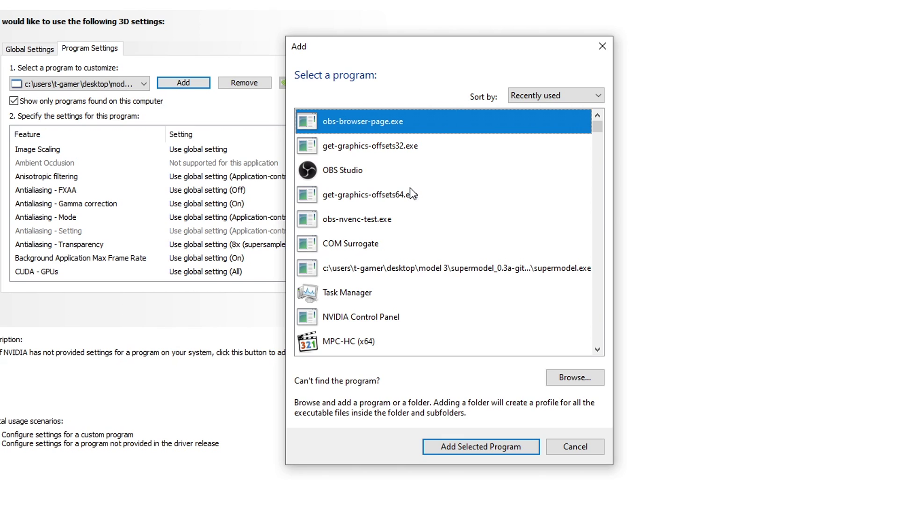
{"action": "left_click", "coordinate": [501, 276]}
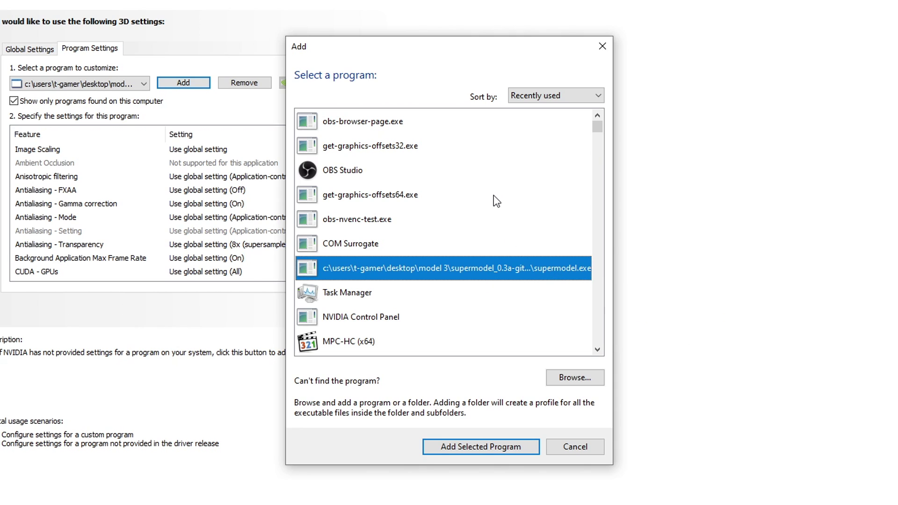
{"action": "left_click", "coordinate": [402, 126]}
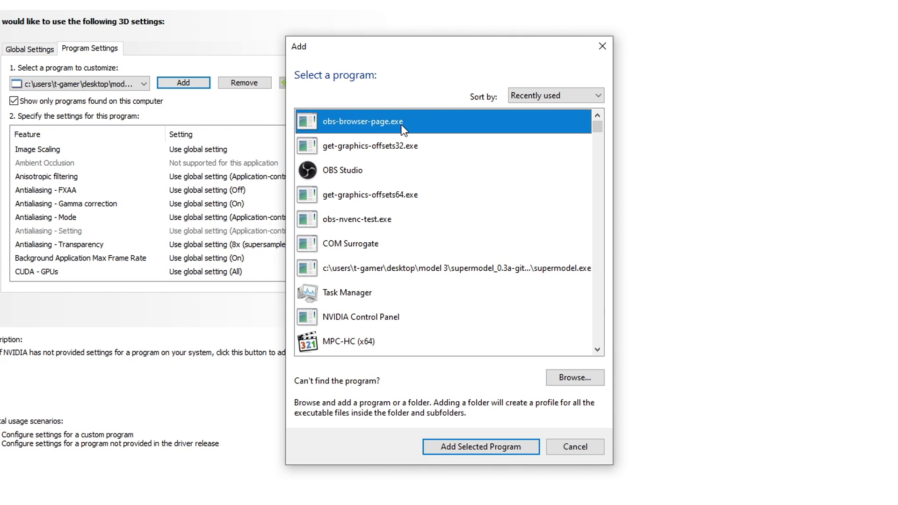
{"action": "left_click", "coordinate": [573, 377]}
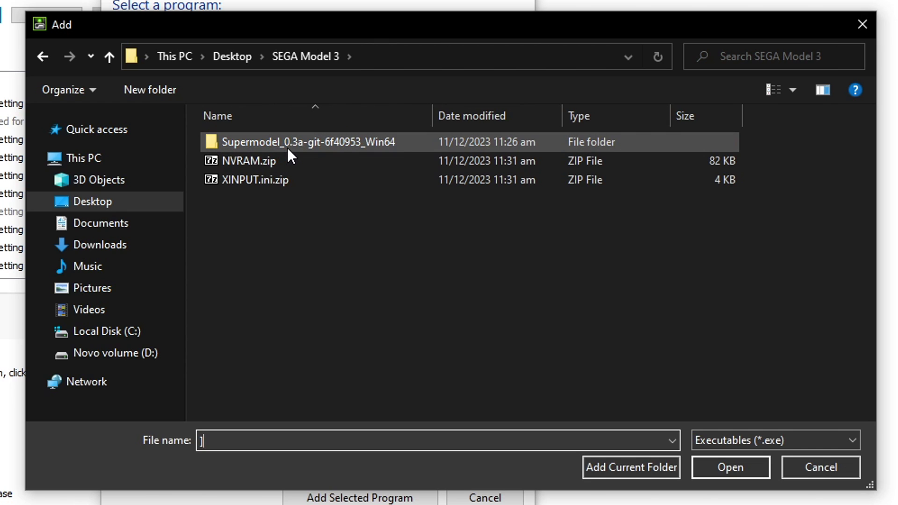
{"action": "double_click", "coordinate": [288, 146]}
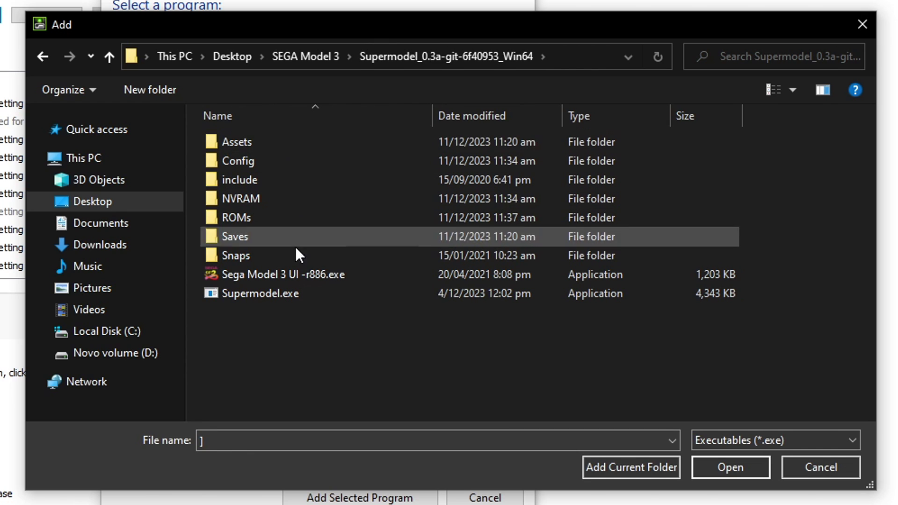
{"action": "left_click", "coordinate": [279, 296]}
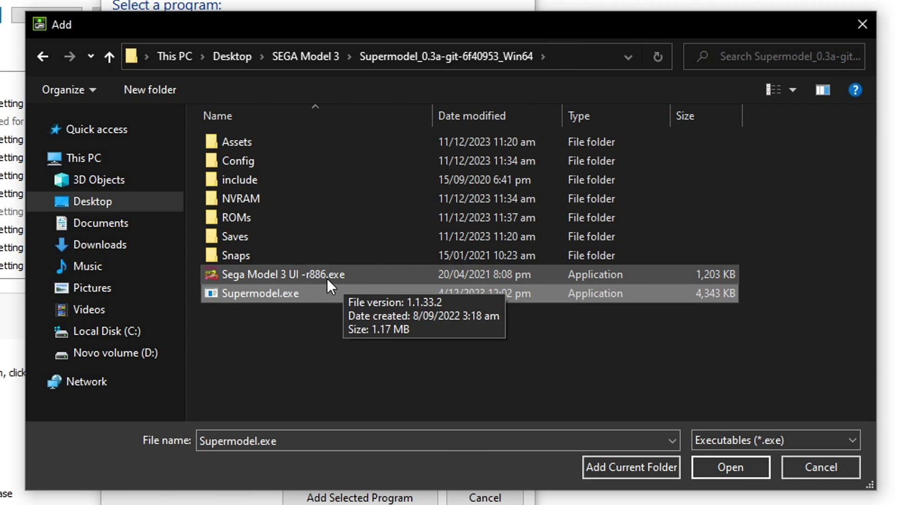
{"action": "left_click", "coordinate": [280, 275]}
{"action": "left_click", "coordinate": [283, 297]}
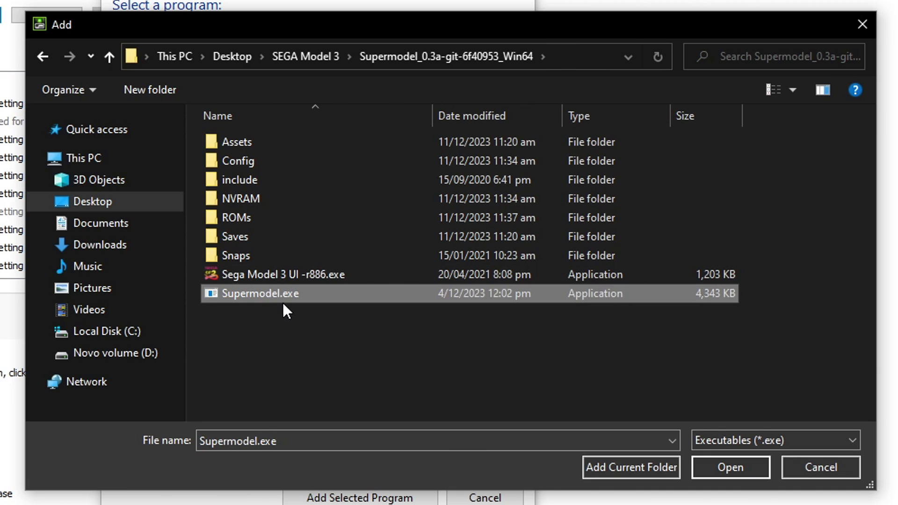
{"action": "left_click", "coordinate": [732, 470]}
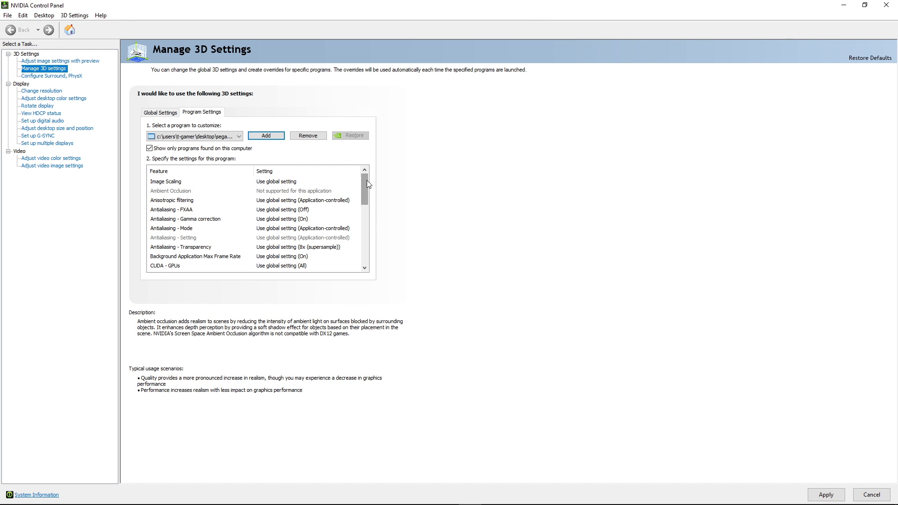
Step: Turn on Max Frame Rate for Supermodel.exe at 60 FPS and apply the change
{"action": "left_click_drag", "start_coordinate": [364, 180], "coordinate": [365, 202]}
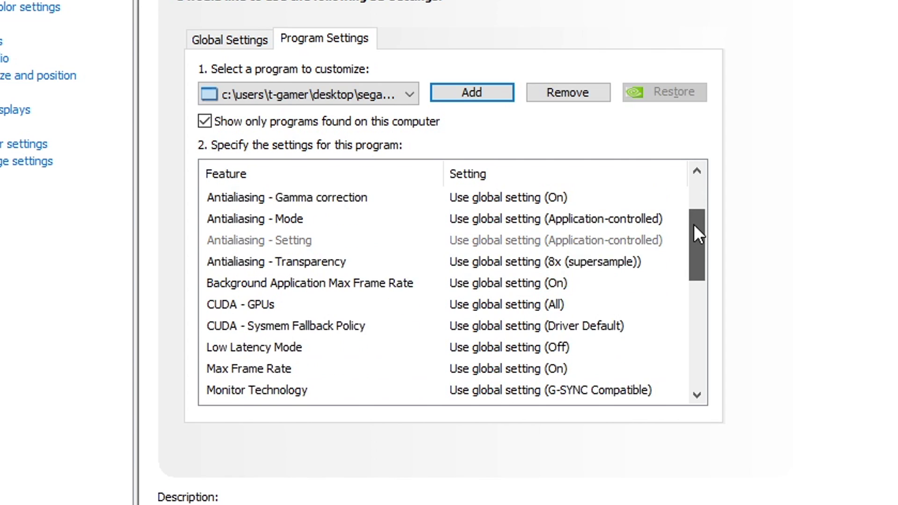
{"action": "left_click_drag", "start_coordinate": [694, 236], "coordinate": [694, 243]}
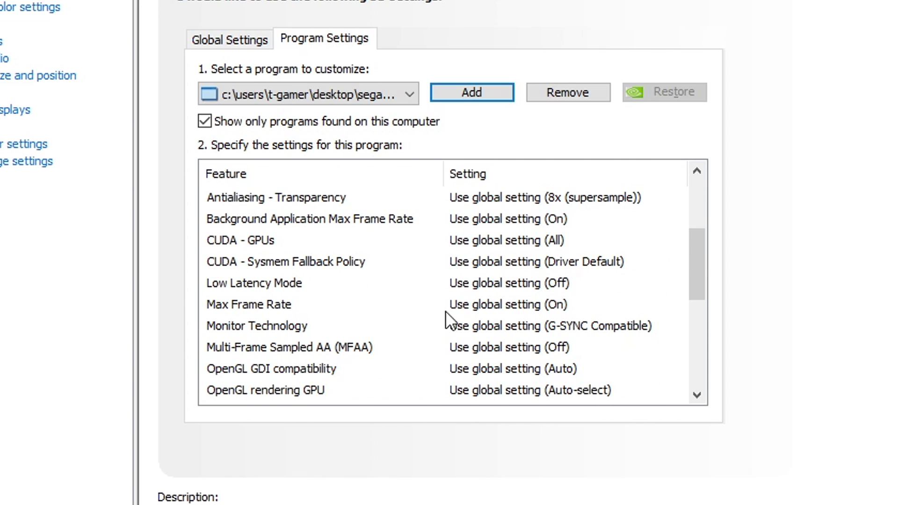
{"action": "left_click", "coordinate": [457, 307]}
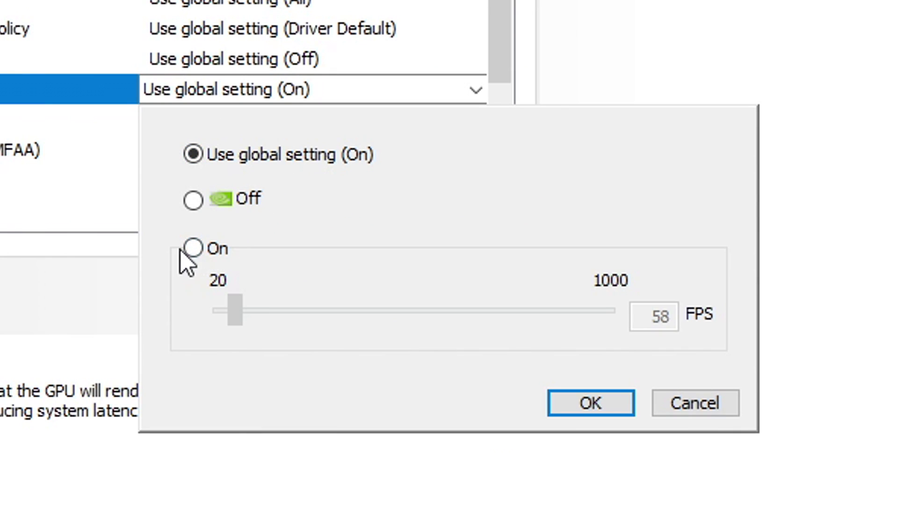
{"action": "left_click", "coordinate": [204, 249]}
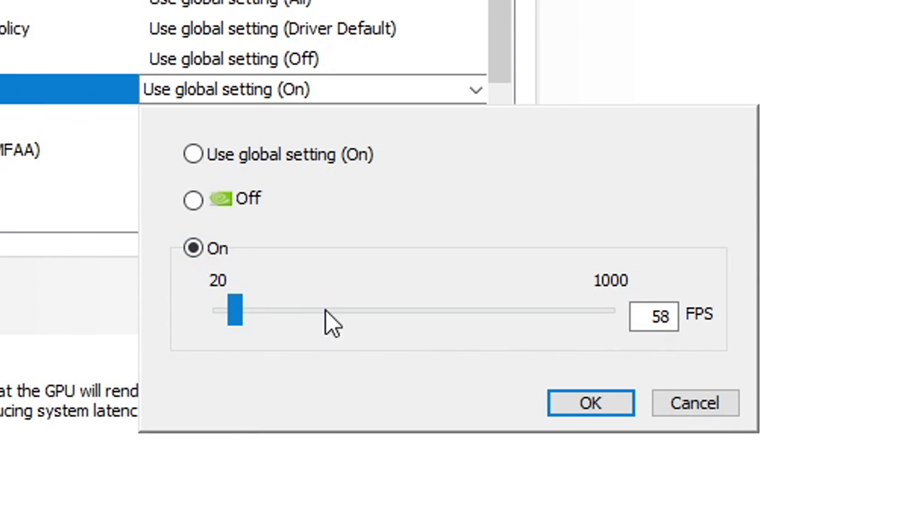
{"action": "double_click", "coordinate": [654, 316]}
{"action": "type", "text": "60"}
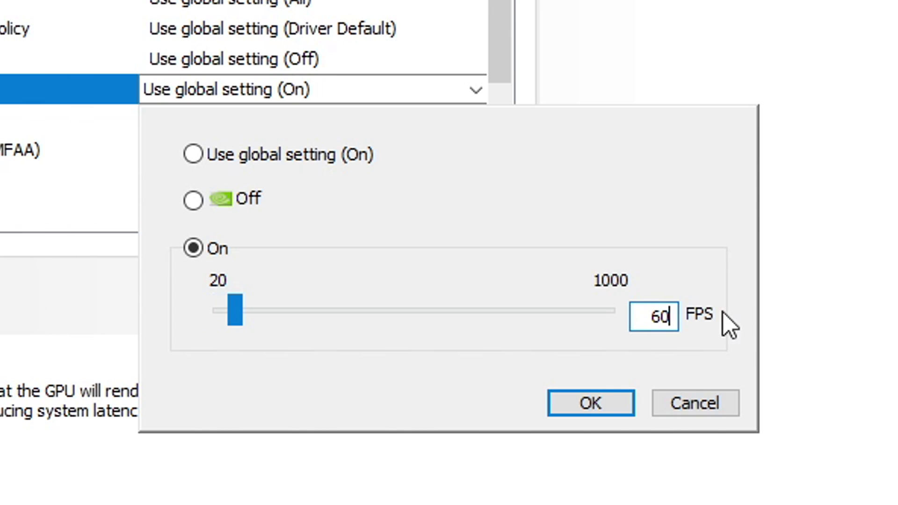
{"action": "left_click", "coordinate": [594, 405]}
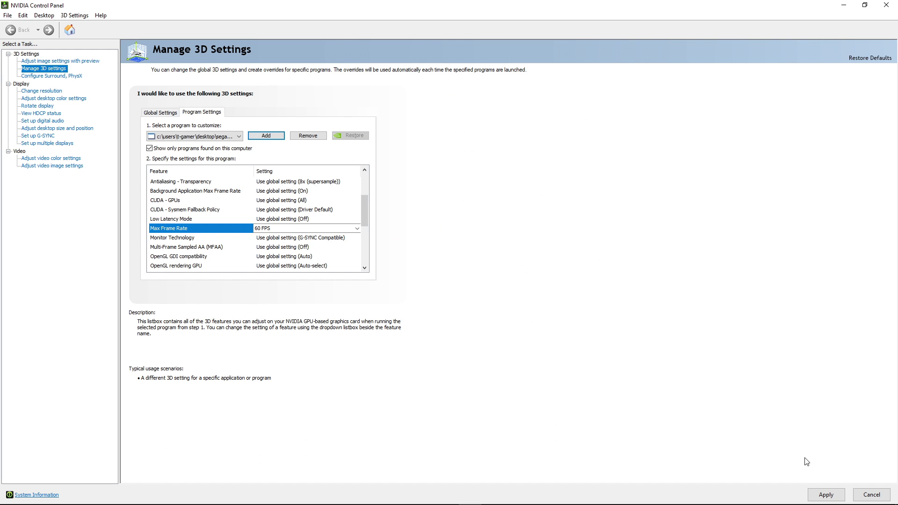
{"action": "left_click", "coordinate": [826, 497]}
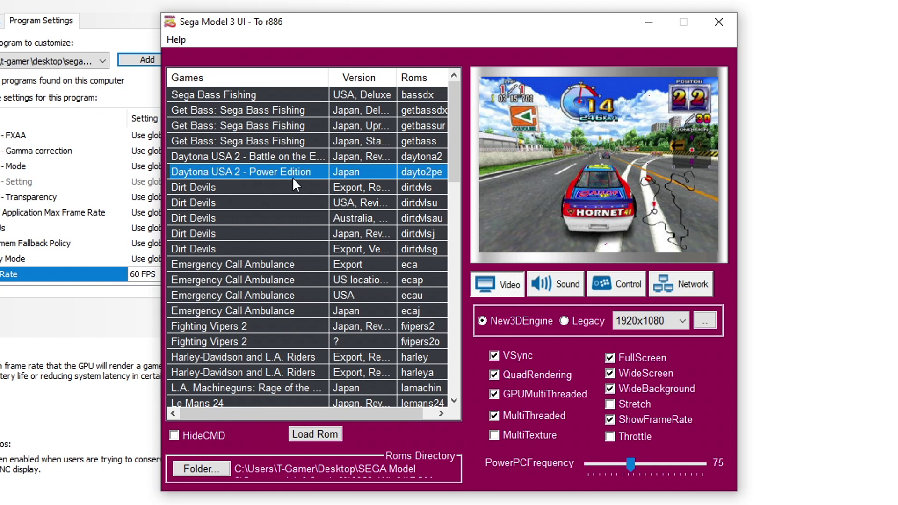
Step: Switch to Sega Model 3 UI, load the Daytona USA 2 - Power Edition ROM and accept the Beginner course
{"action": "left_click", "coordinate": [312, 434]}
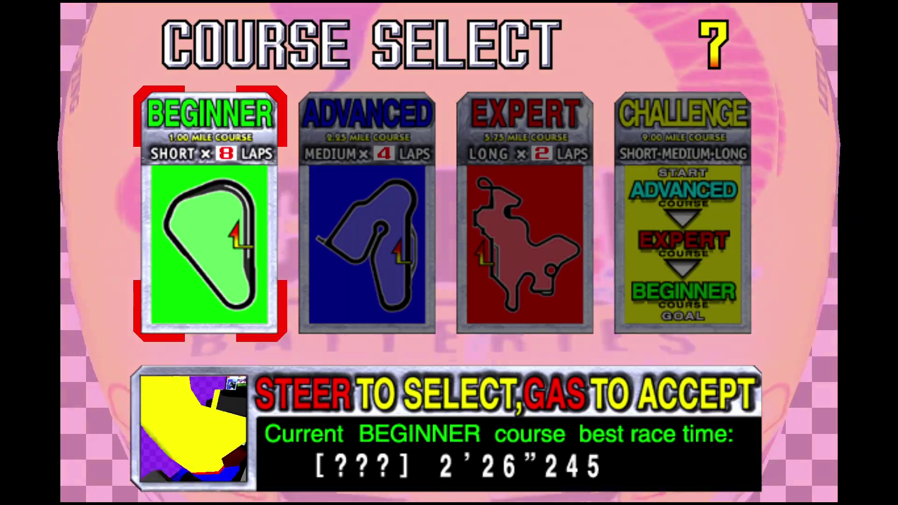
{"action": "key", "text": "Up"}
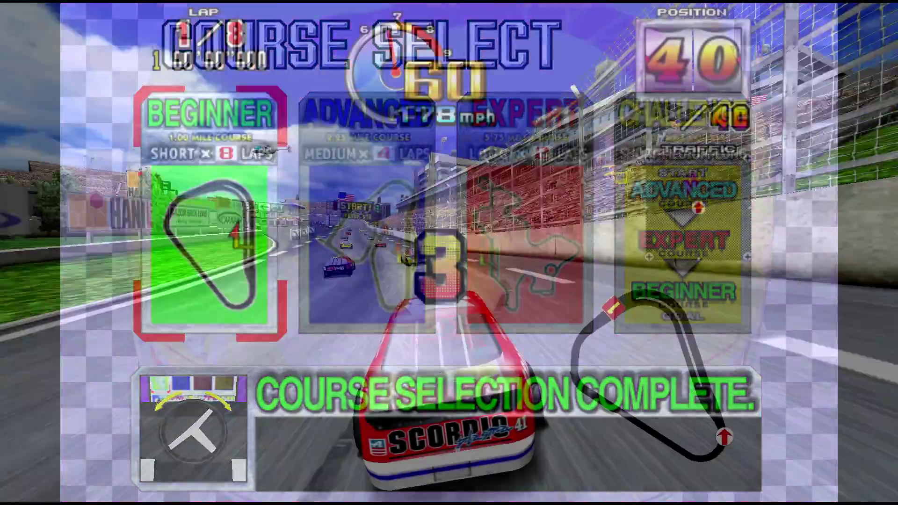